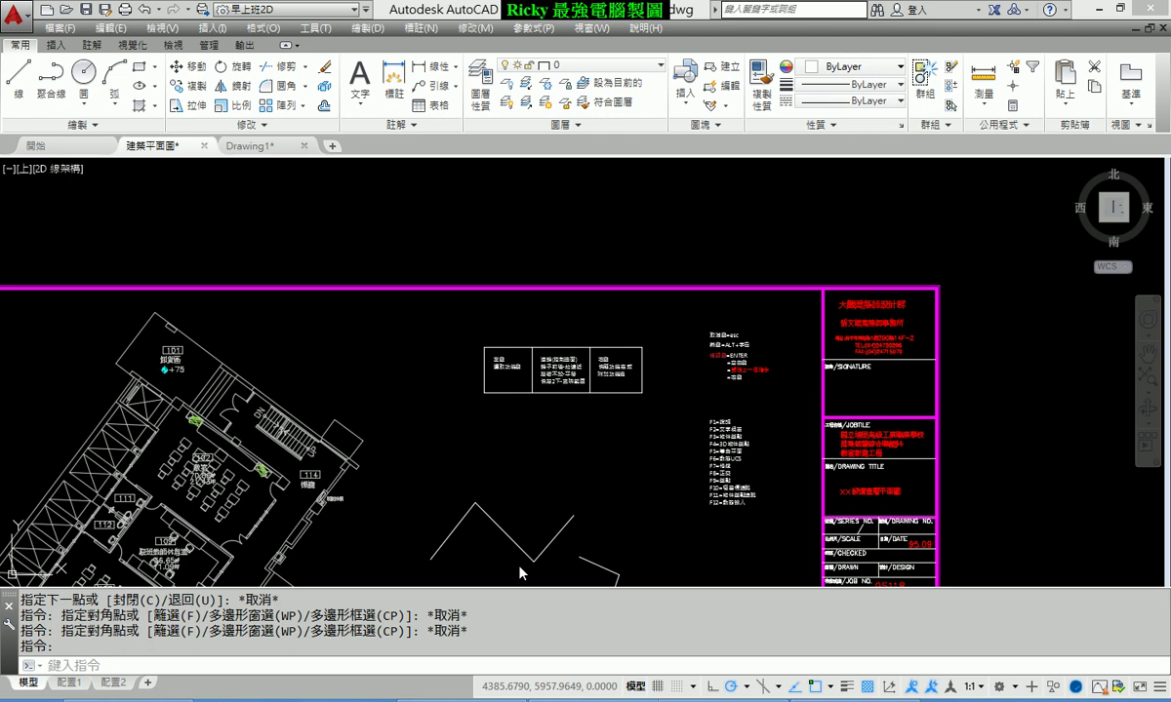
Draw a circle of radius 200 centred in the empty space beside the title block
scroll(771, 385, "up", 5)
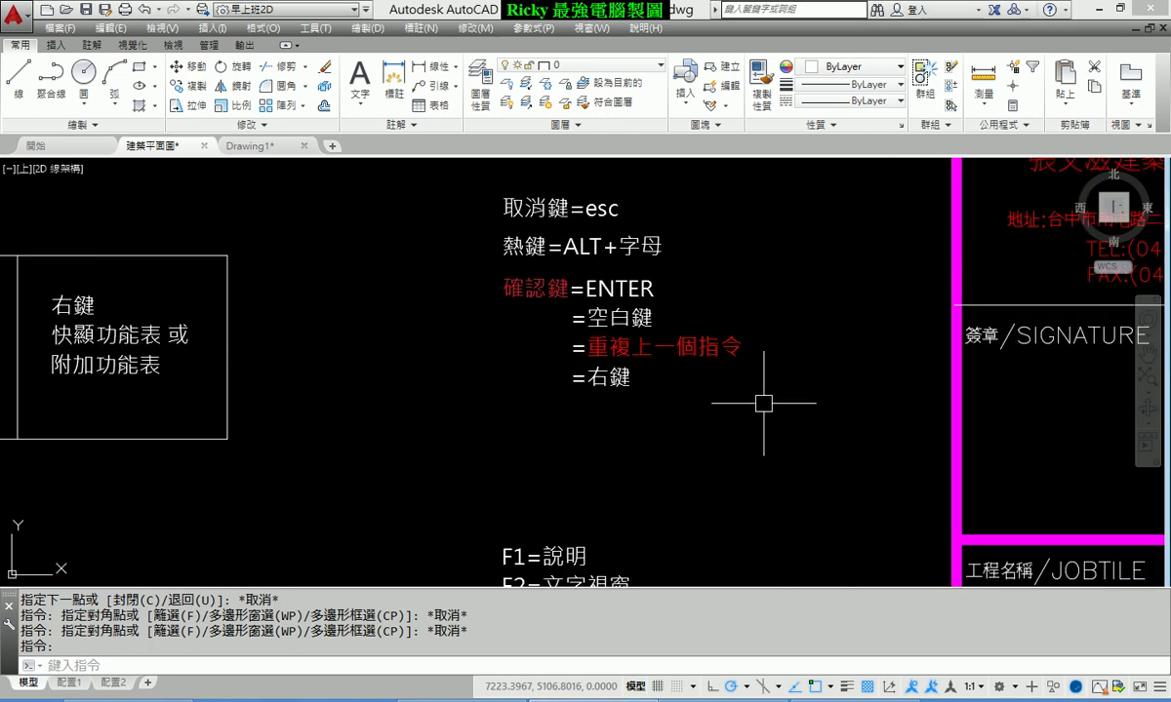
middle_click_drag(693, 358, 726, 410)
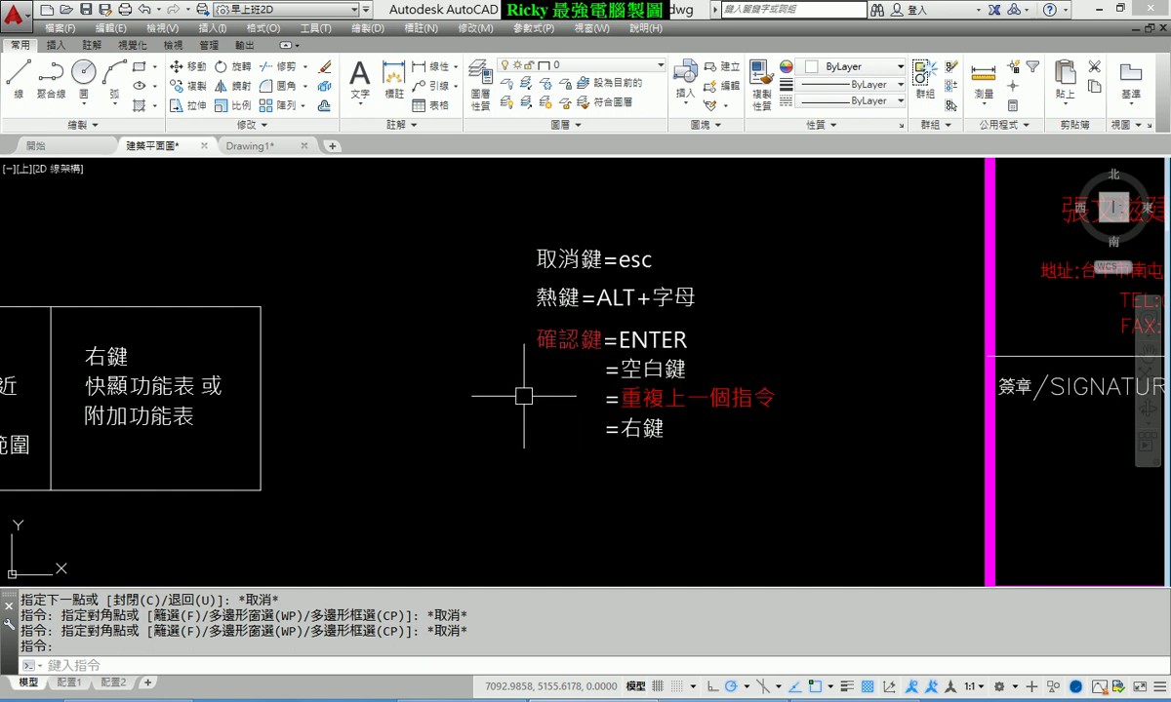
scroll(527, 400, "down", 2)
scroll(535, 395, "up", 1)
scroll(543, 419, "up", 1)
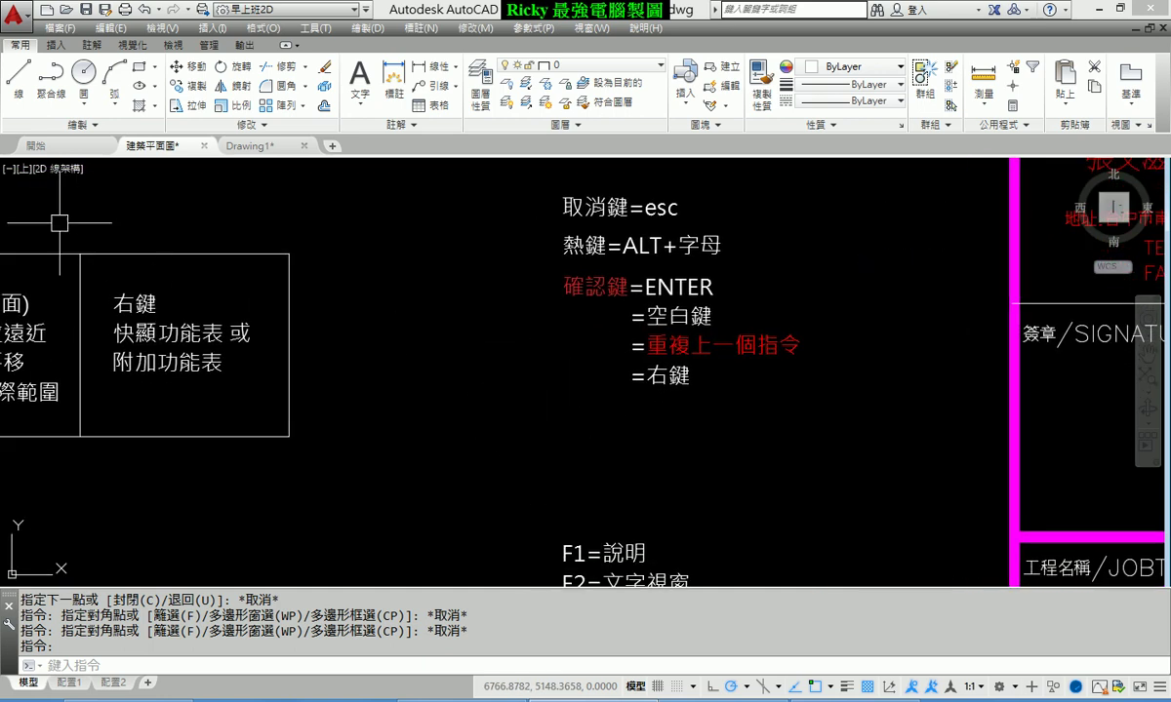
left_click(84, 78)
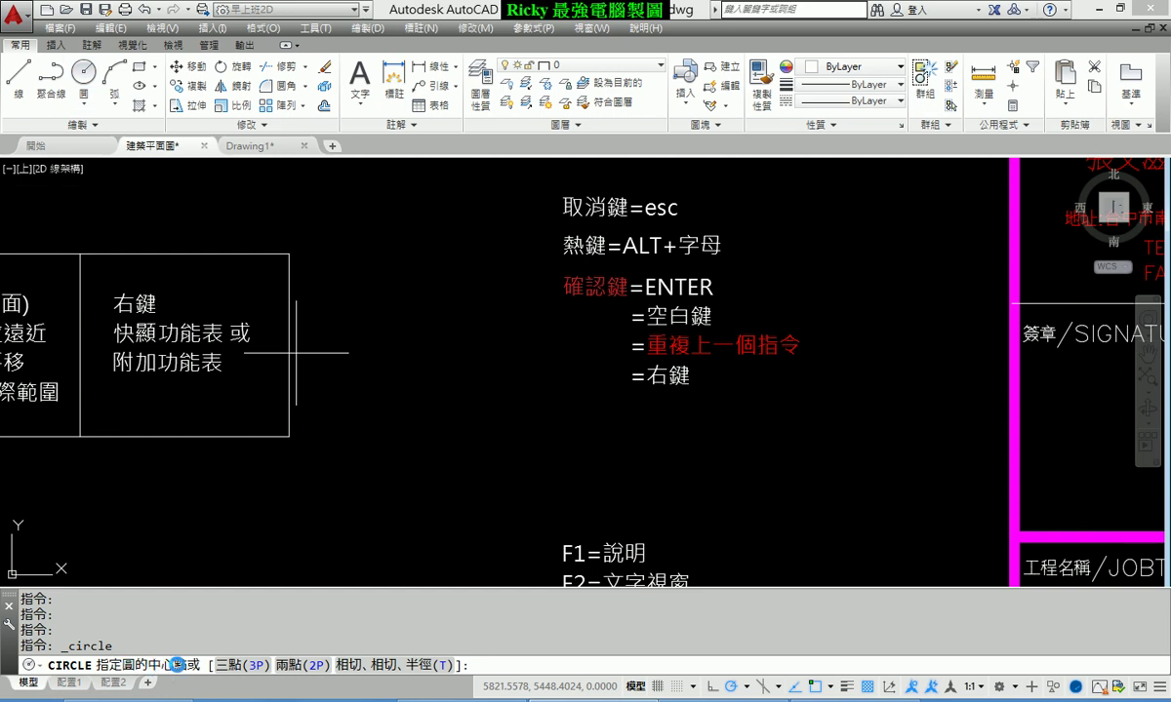
scroll(295, 353, "down", 2)
scroll(314, 470, "down", 3)
middle_click_drag(313, 470, 362, 447)
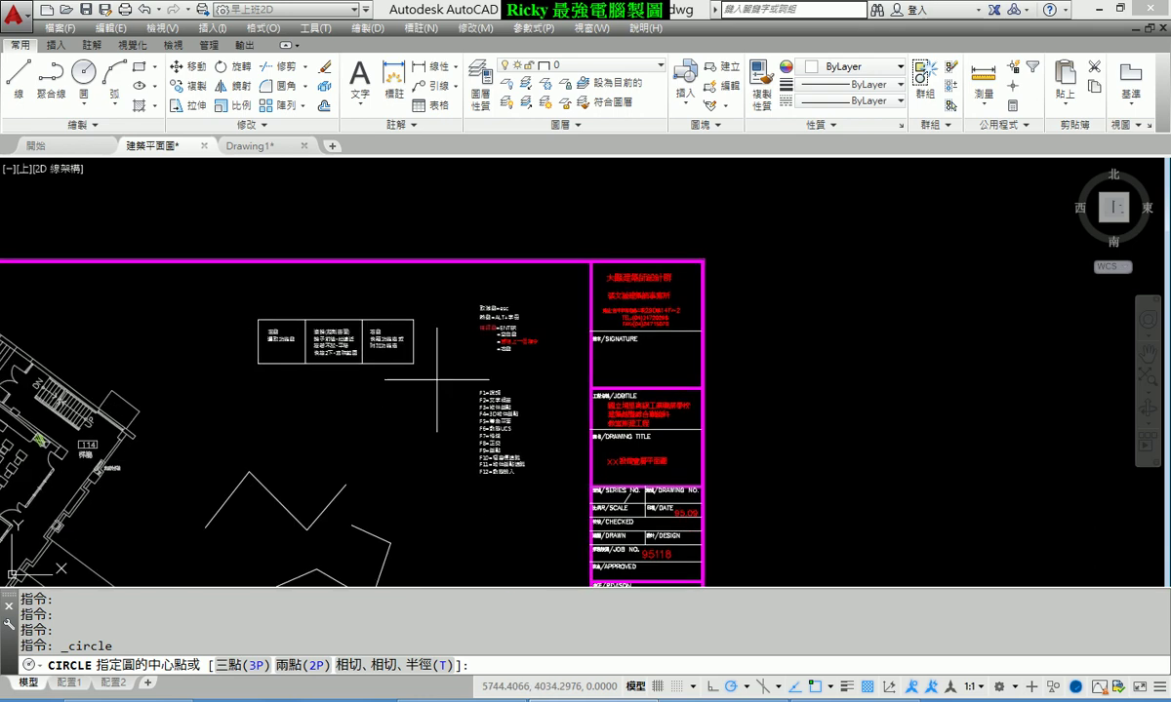
left_click(382, 456)
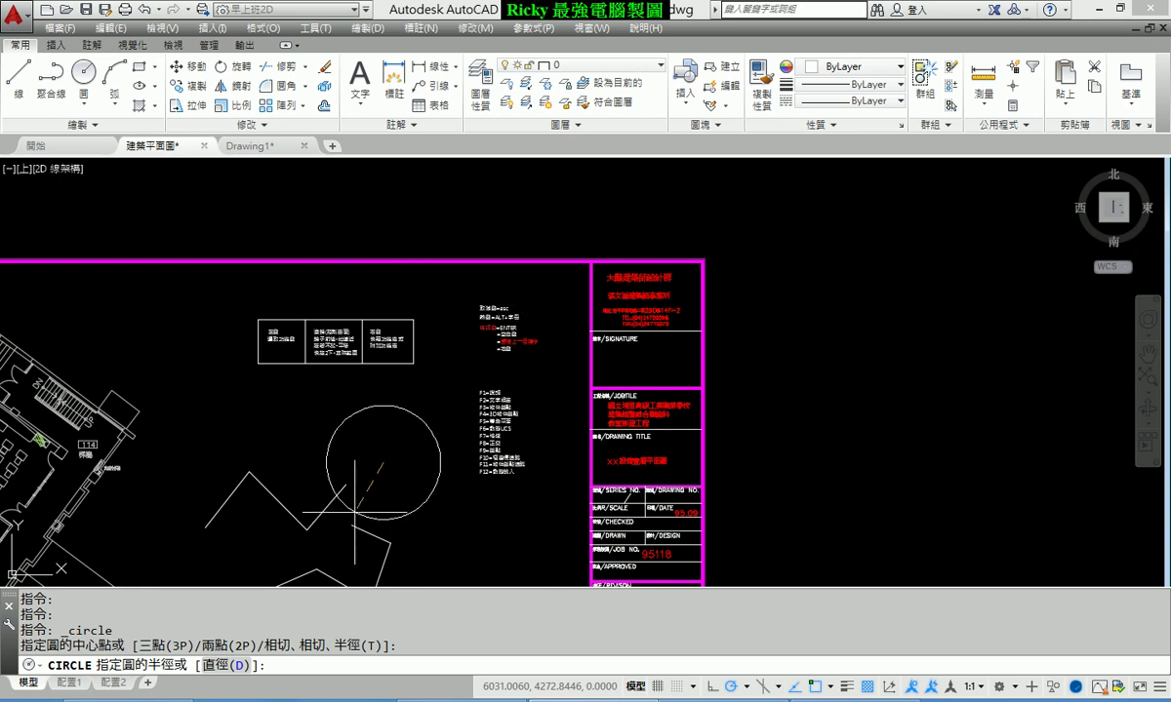
type("200")
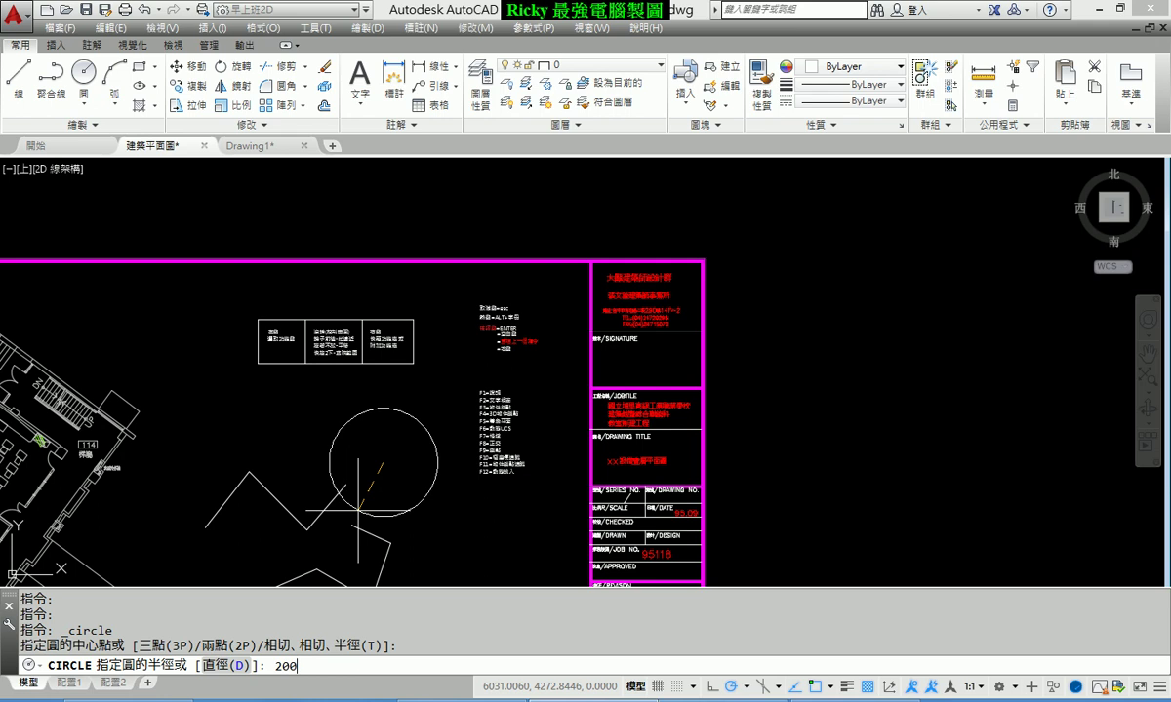
key("Return")
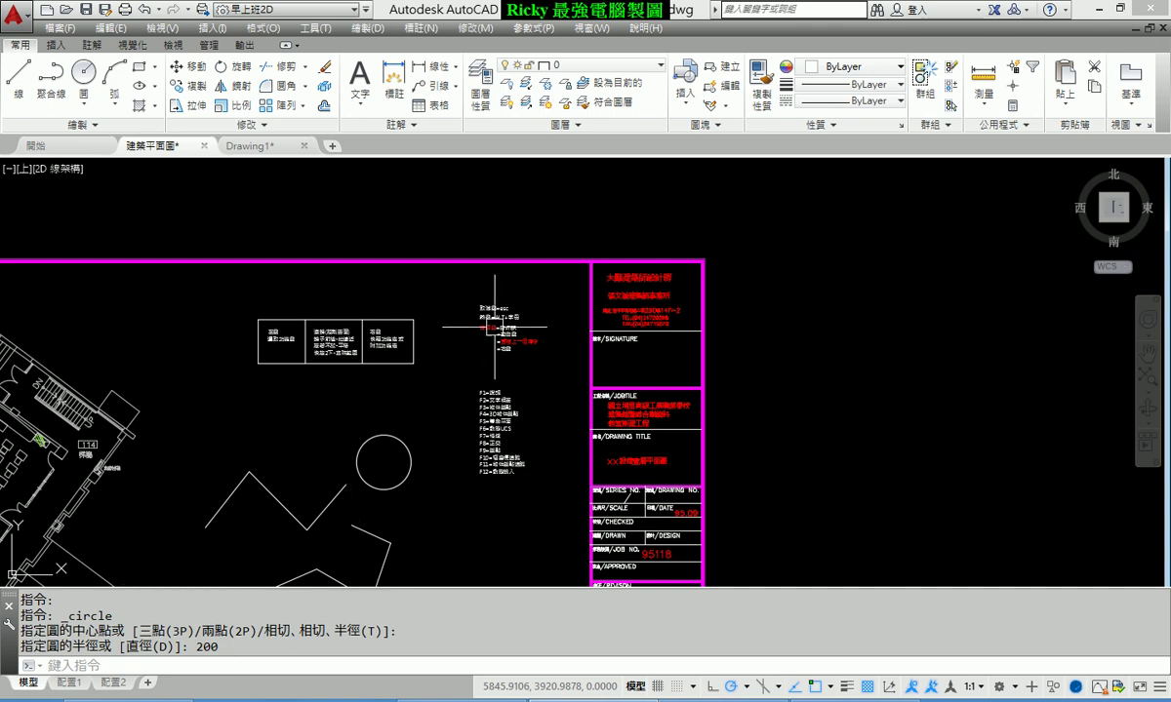
scroll(465, 307, "up", 3)
Draw a radius-300 circle centred to the left of the radius-200 circle
scroll(478, 387, "down", 2)
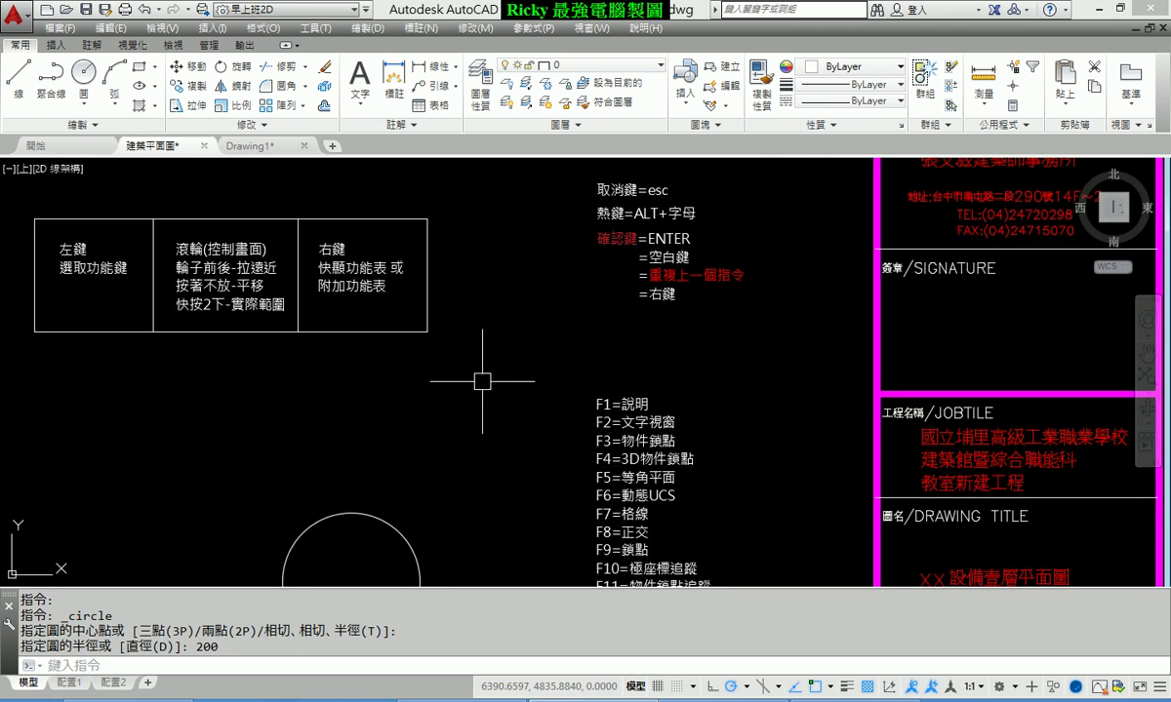
scroll(465, 379, "down", 1)
left_click(83, 73)
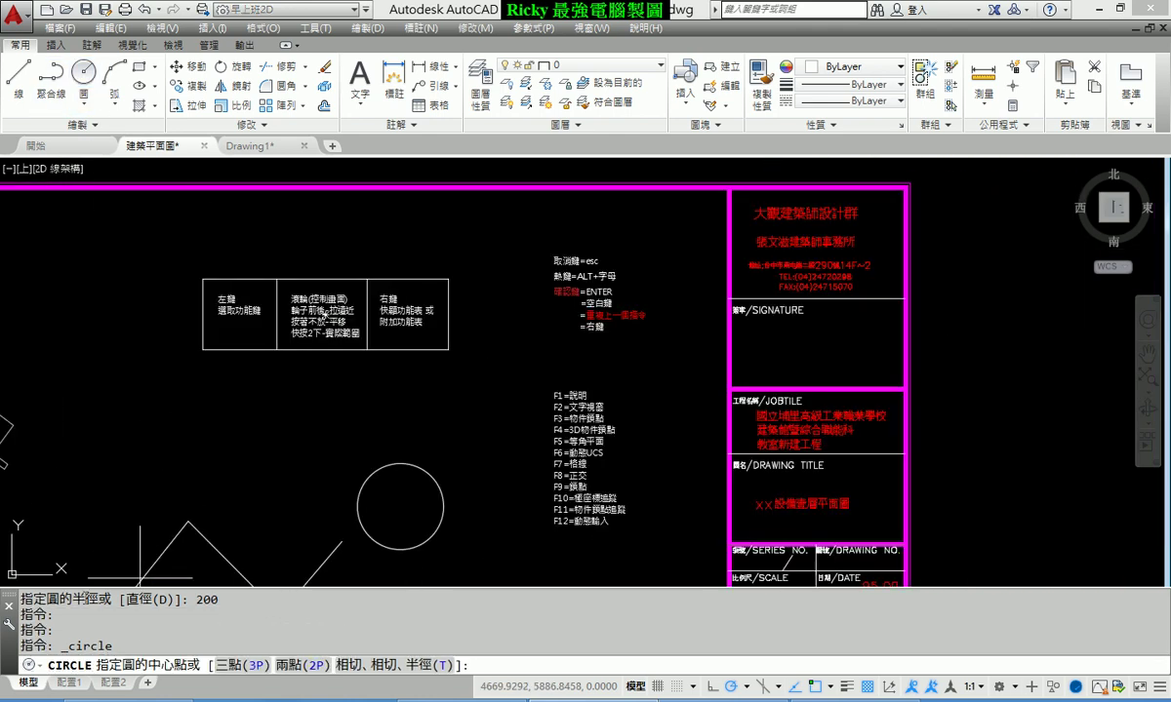
left_click(332, 308)
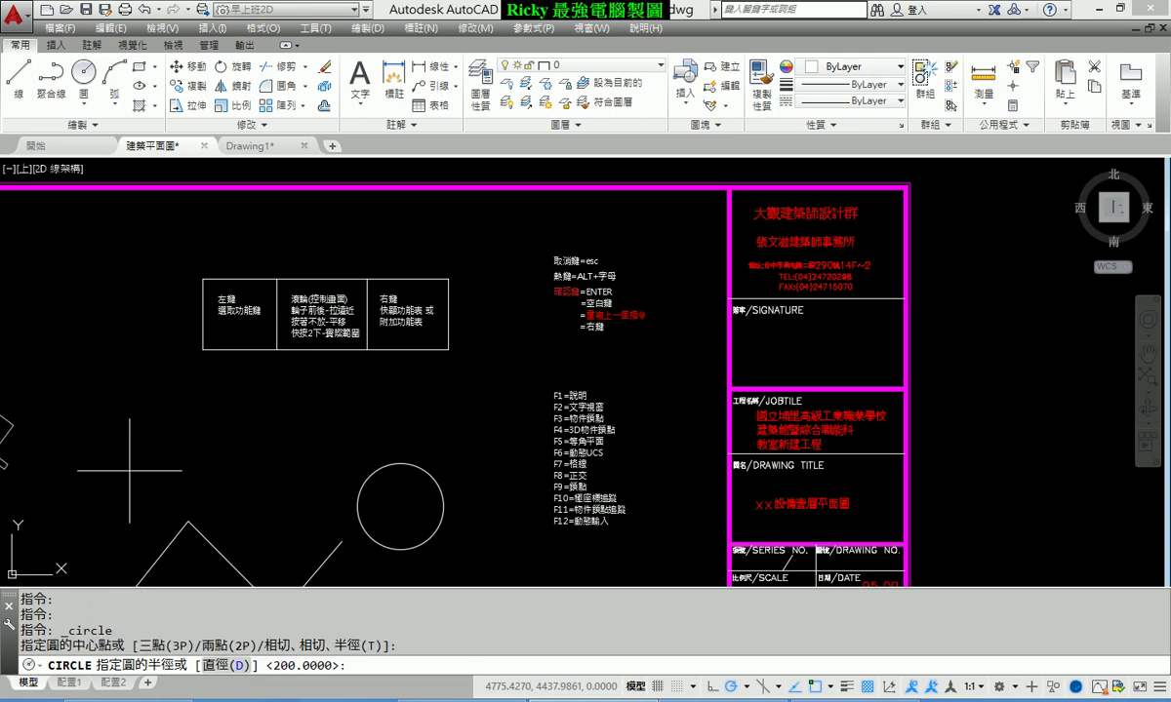
type("300")
key("Return")
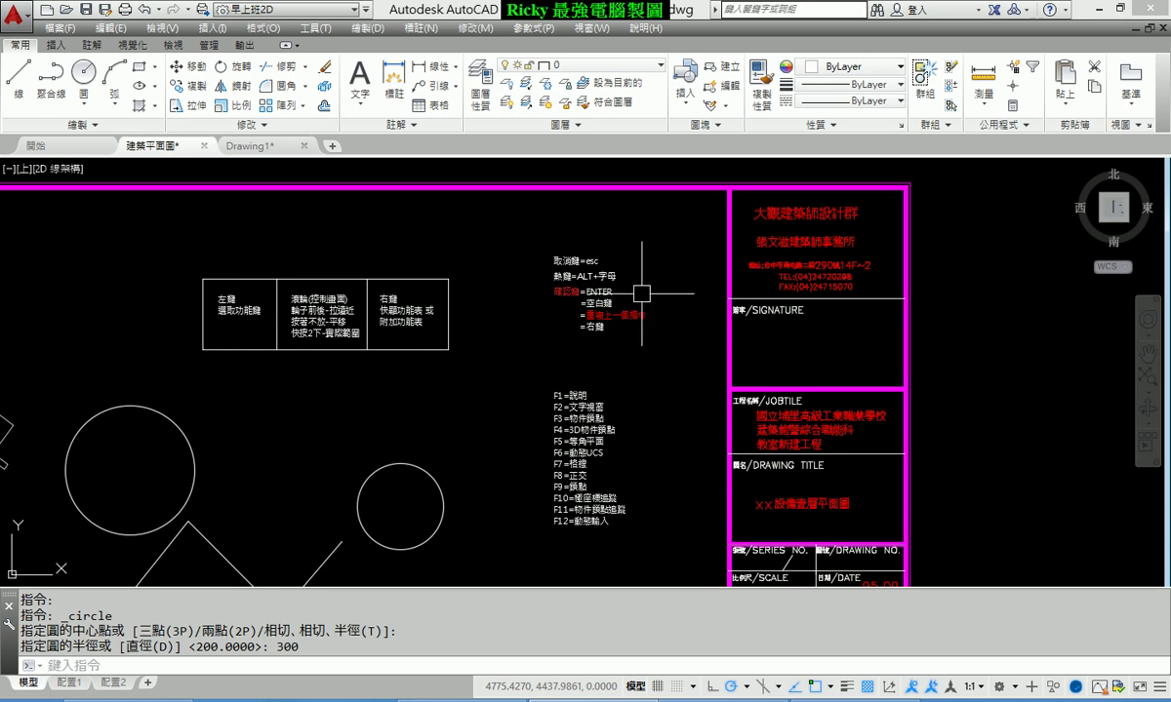
middle_click_drag(439, 387, 476, 370)
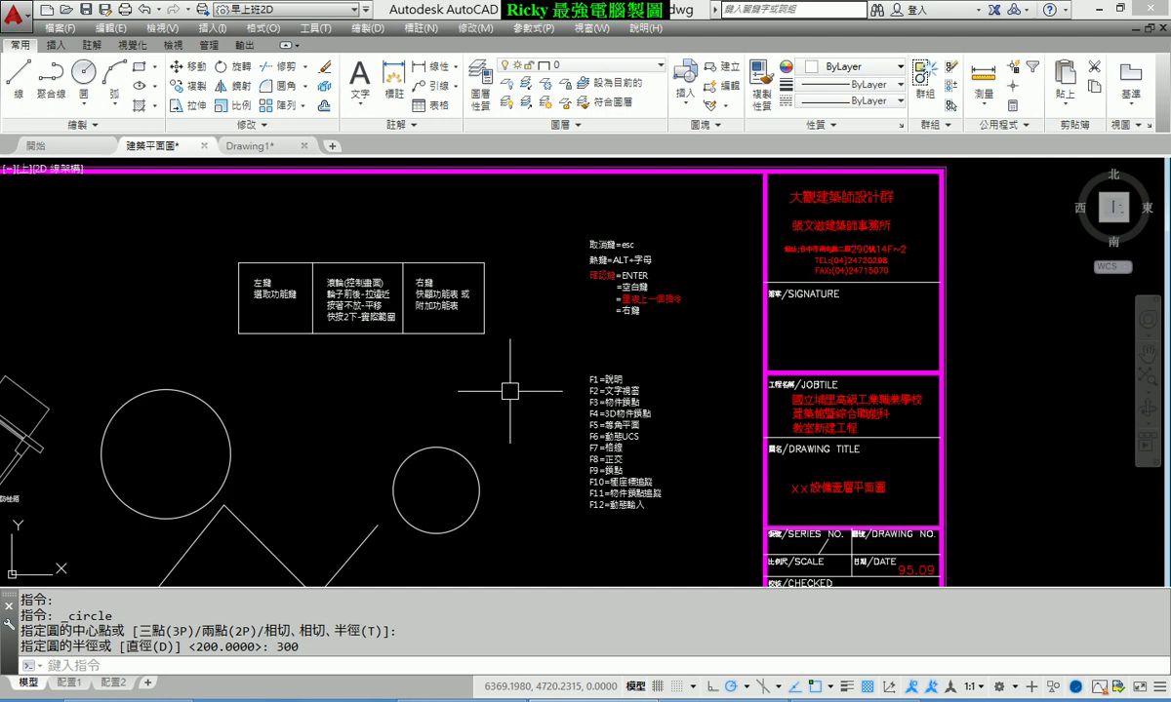
scroll(668, 268, "up", 2)
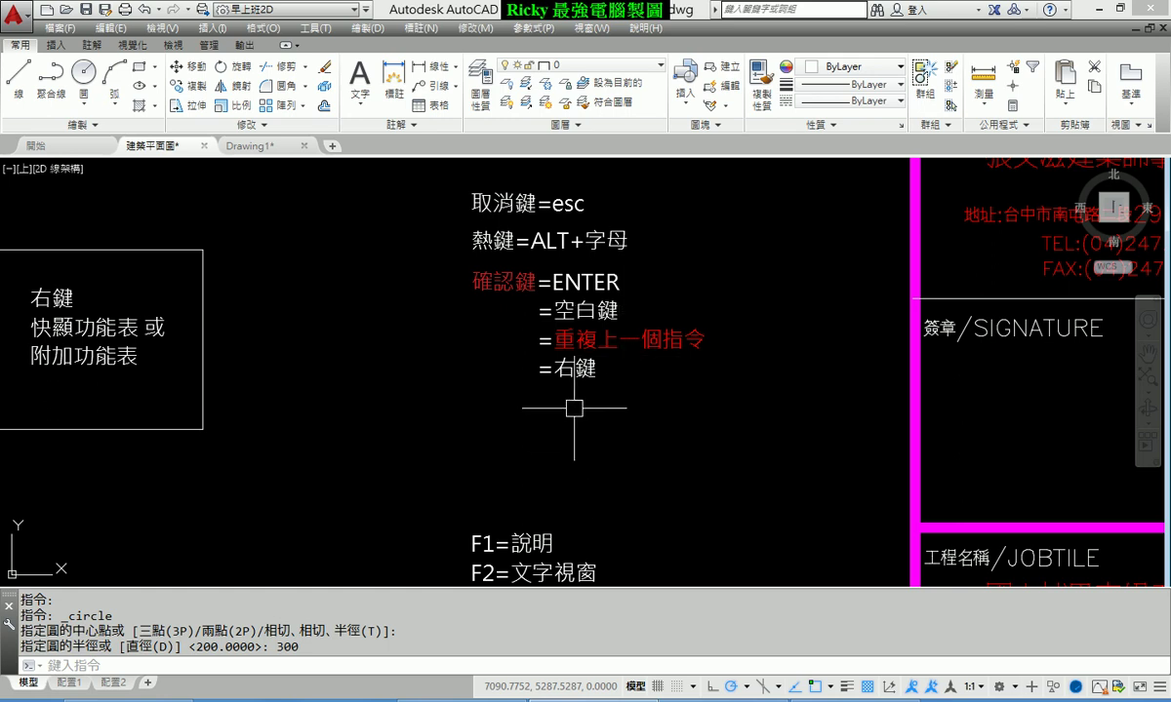
Add a radius-150 circle centred between and slightly above the two larger circles
scroll(574, 408, "down", 4)
scroll(572, 275, "up", 3)
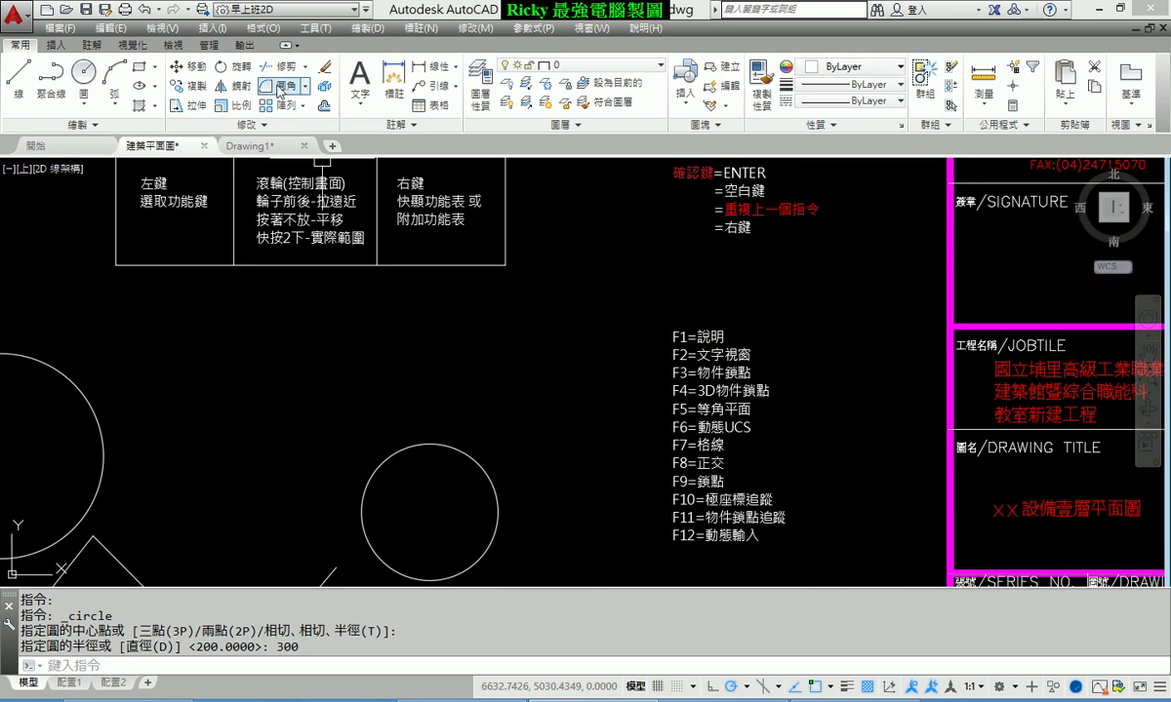
left_click(99, 83)
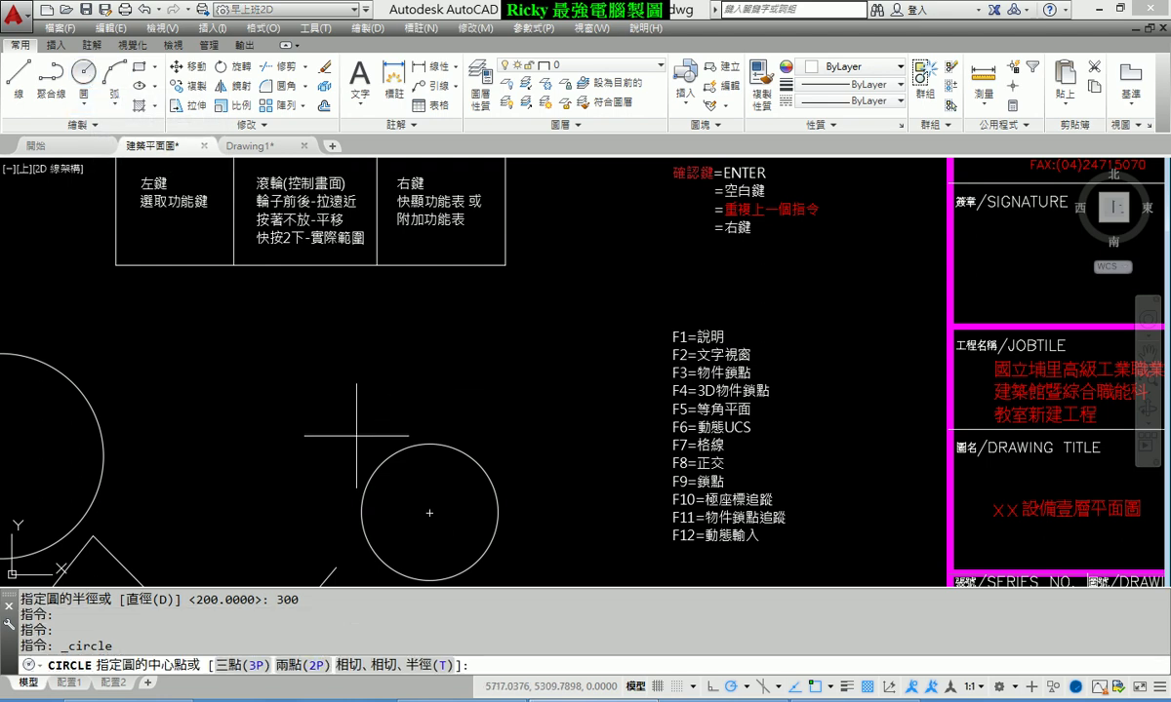
left_click(265, 409)
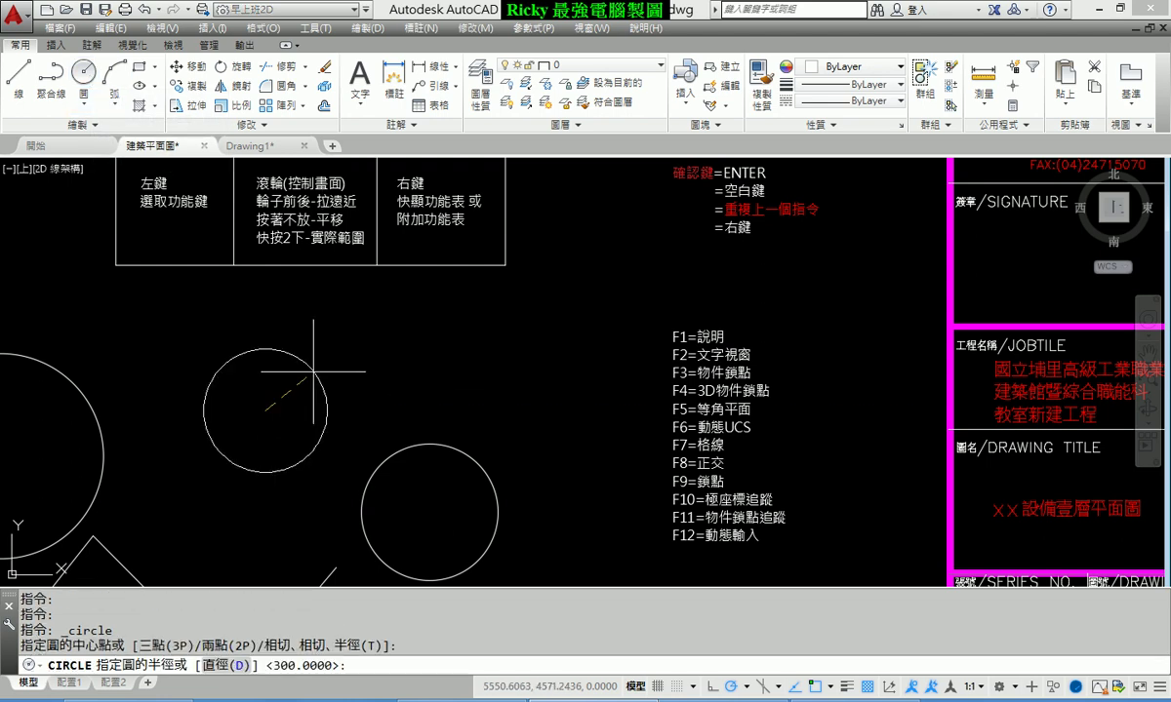
type("150")
key("Return")
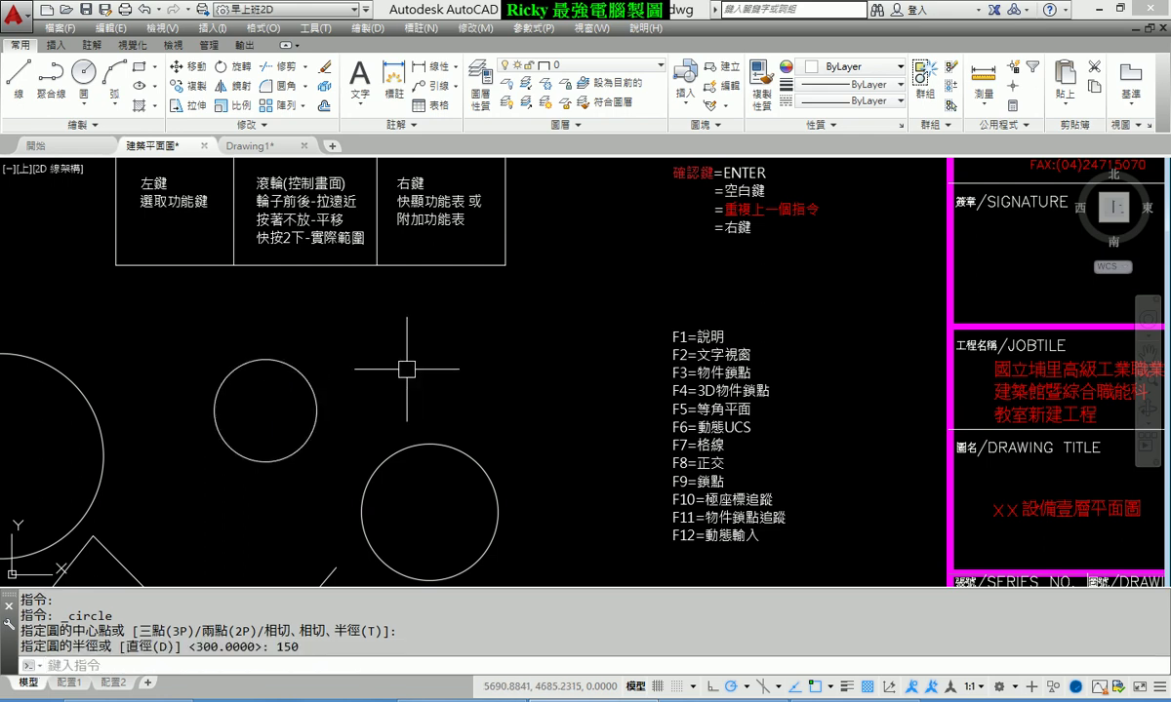
scroll(596, 389, "up", 1)
scroll(688, 314, "up", 1)
scroll(702, 311, "up", 1)
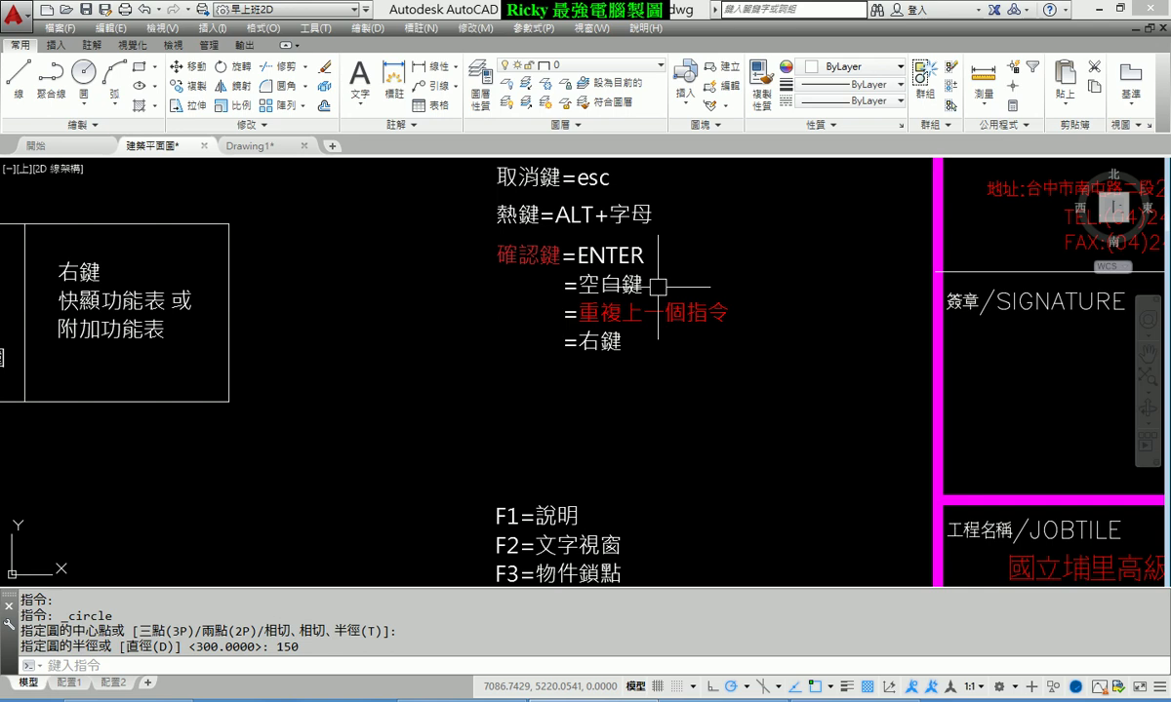
scroll(659, 286, "down", 1)
Draw a radius-250 circle centred just left of the function-key list
middle_click_drag(573, 355, 592, 295)
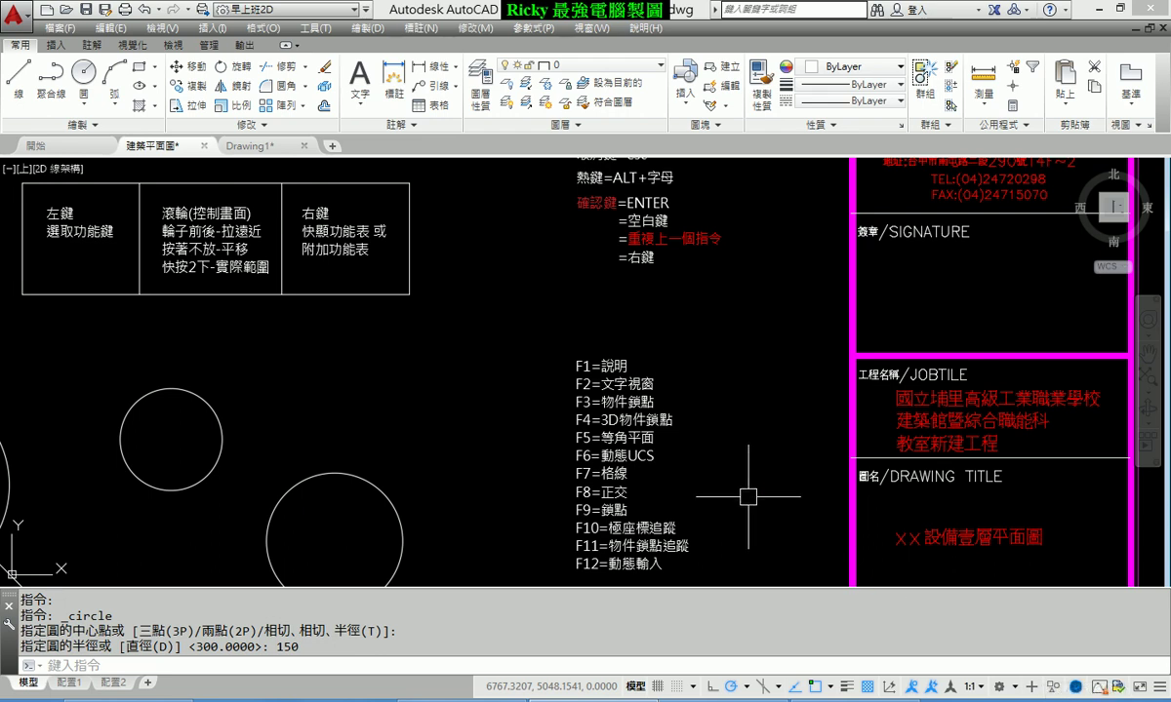
middle_click_drag(215, 364, 330, 288)
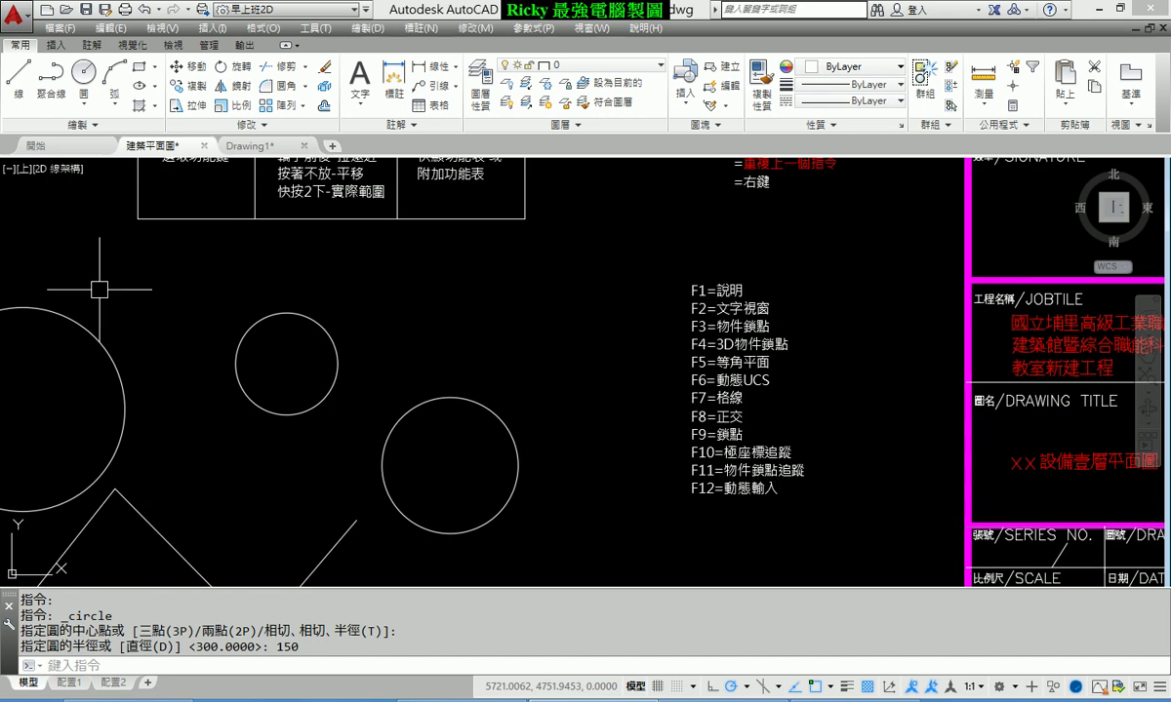
left_click(84, 73)
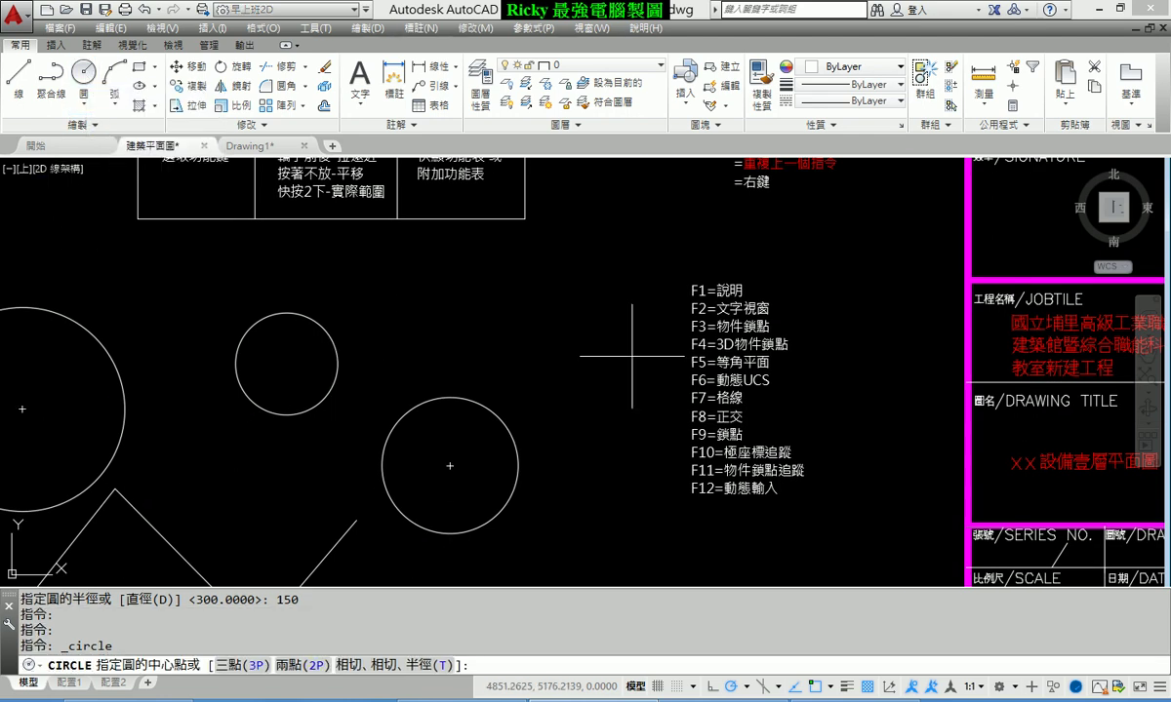
left_click(500, 335)
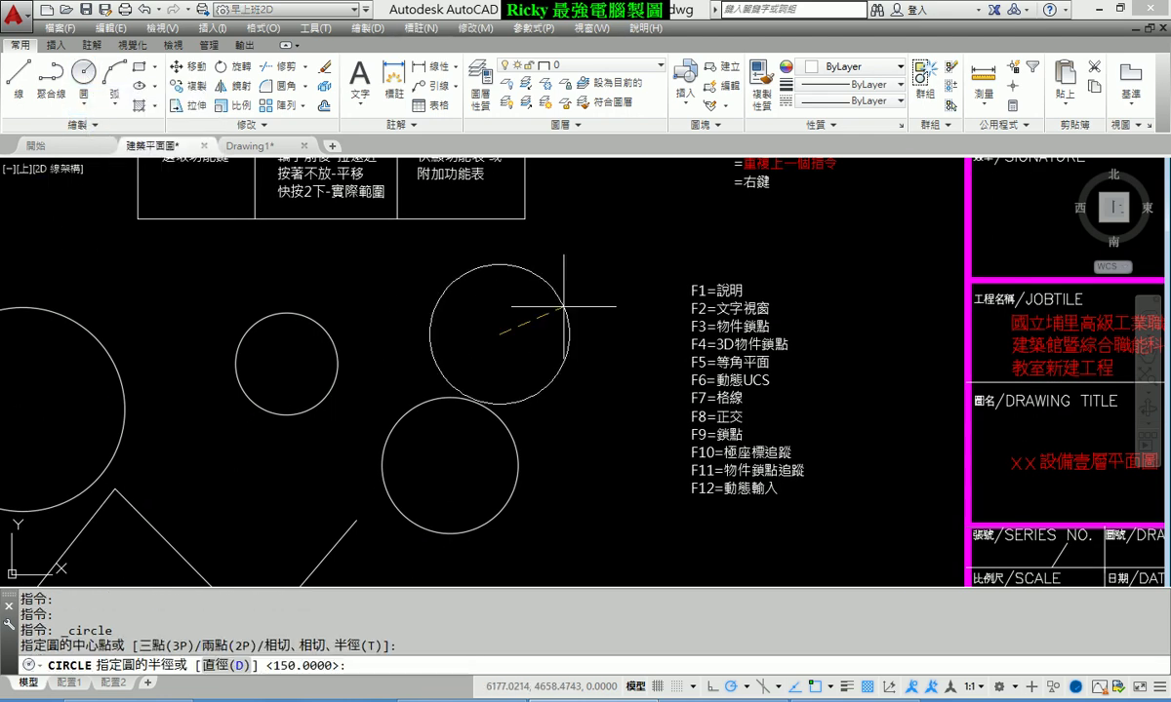
type("250")
key("Return")
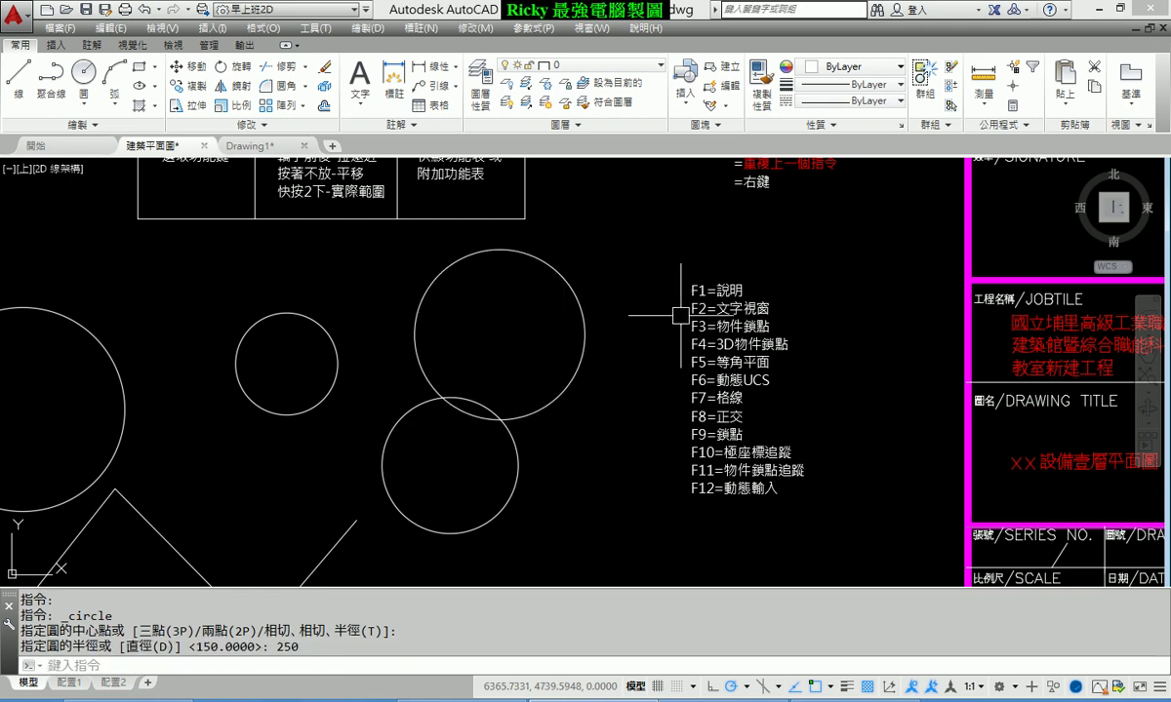
middle_click_drag(682, 312, 472, 431)
middle_click_drag(630, 356, 578, 416)
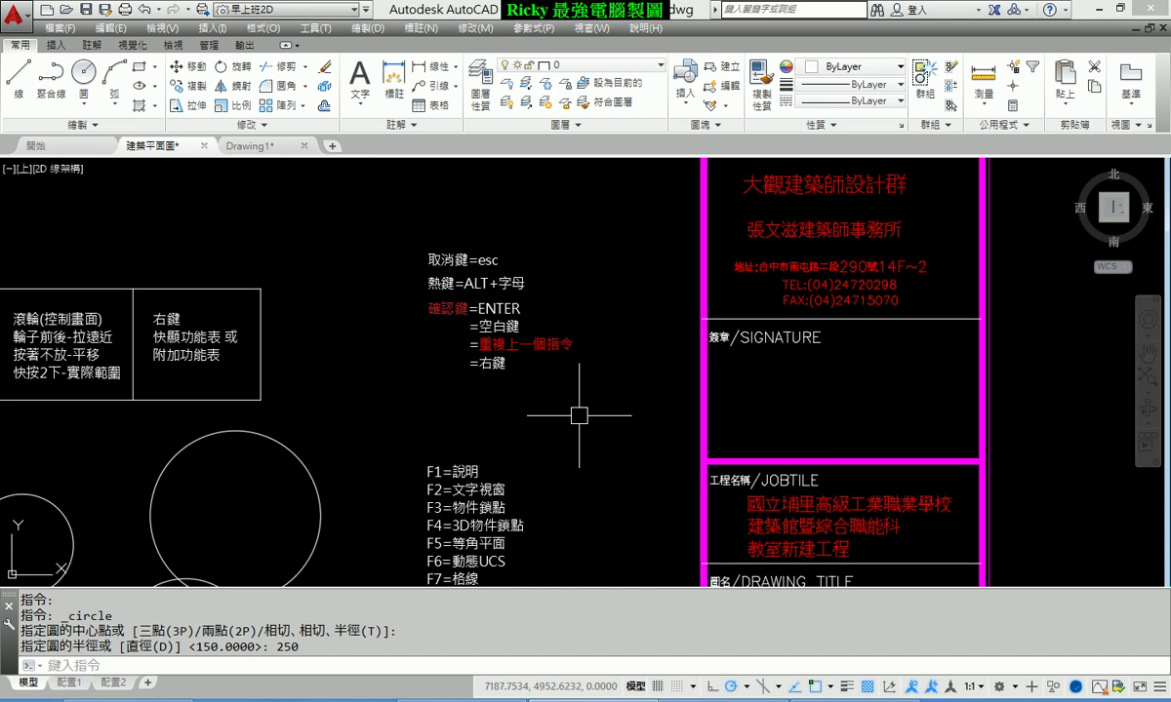
middle_click_drag(598, 464, 447, 293)
middle_click_drag(498, 449, 417, 235)
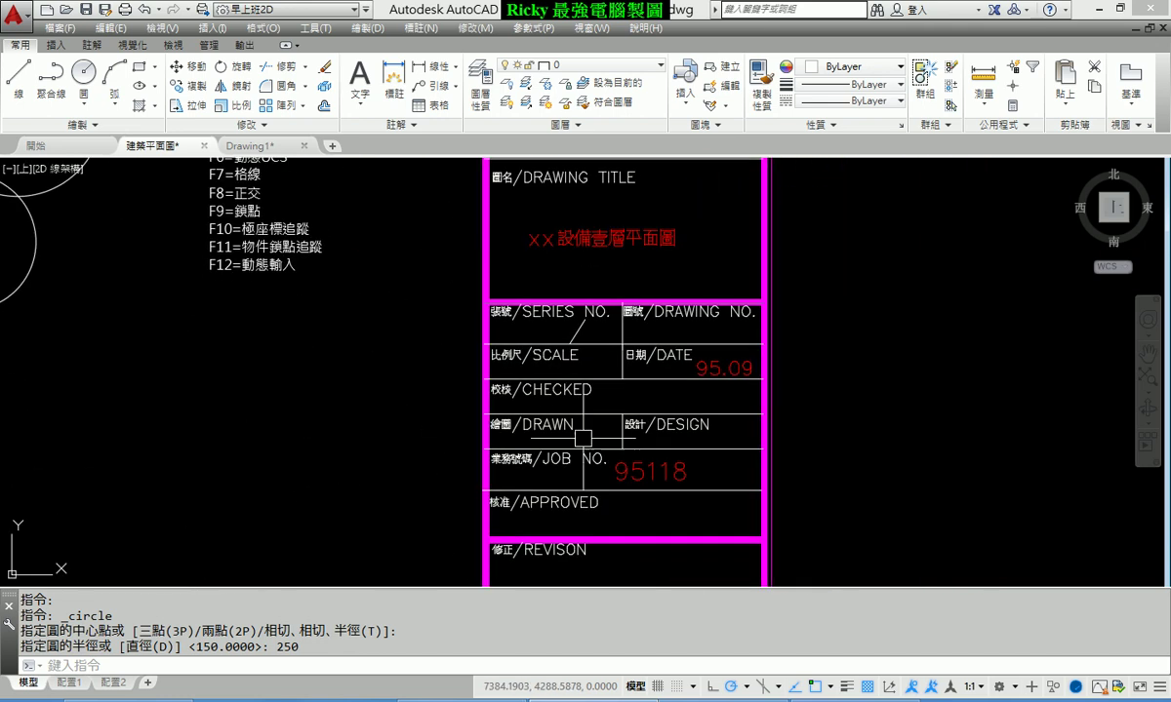
scroll(585, 410, "up", 2)
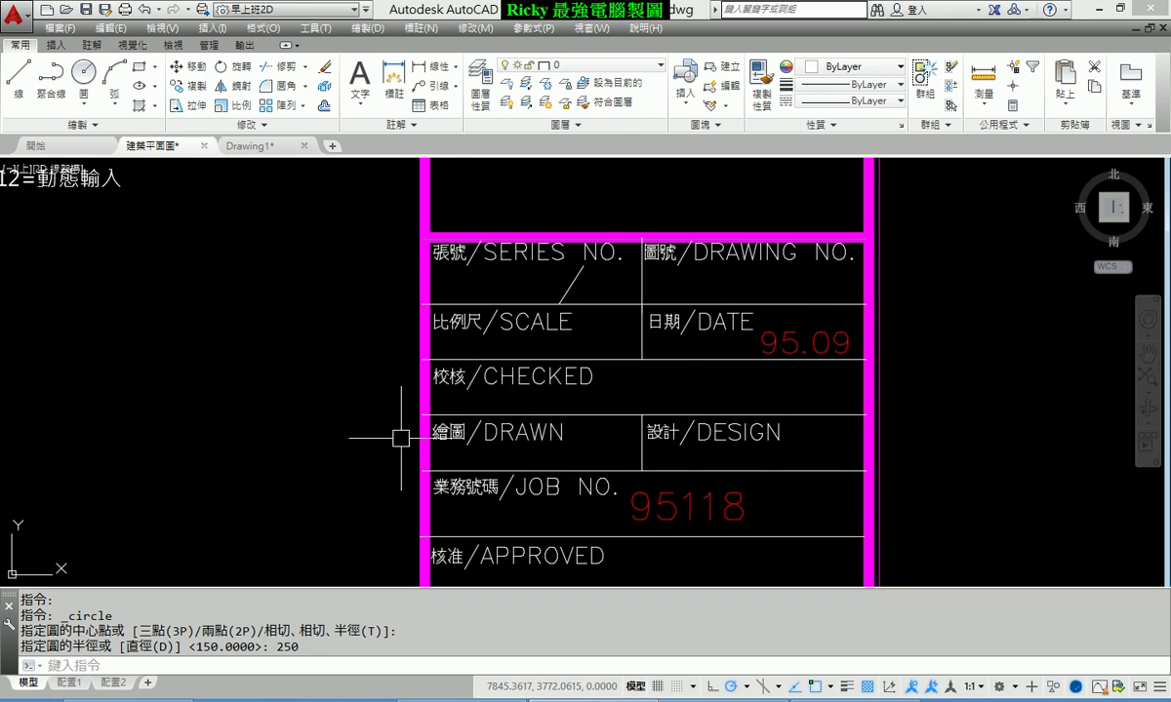
middle_click_drag(254, 408, 431, 508)
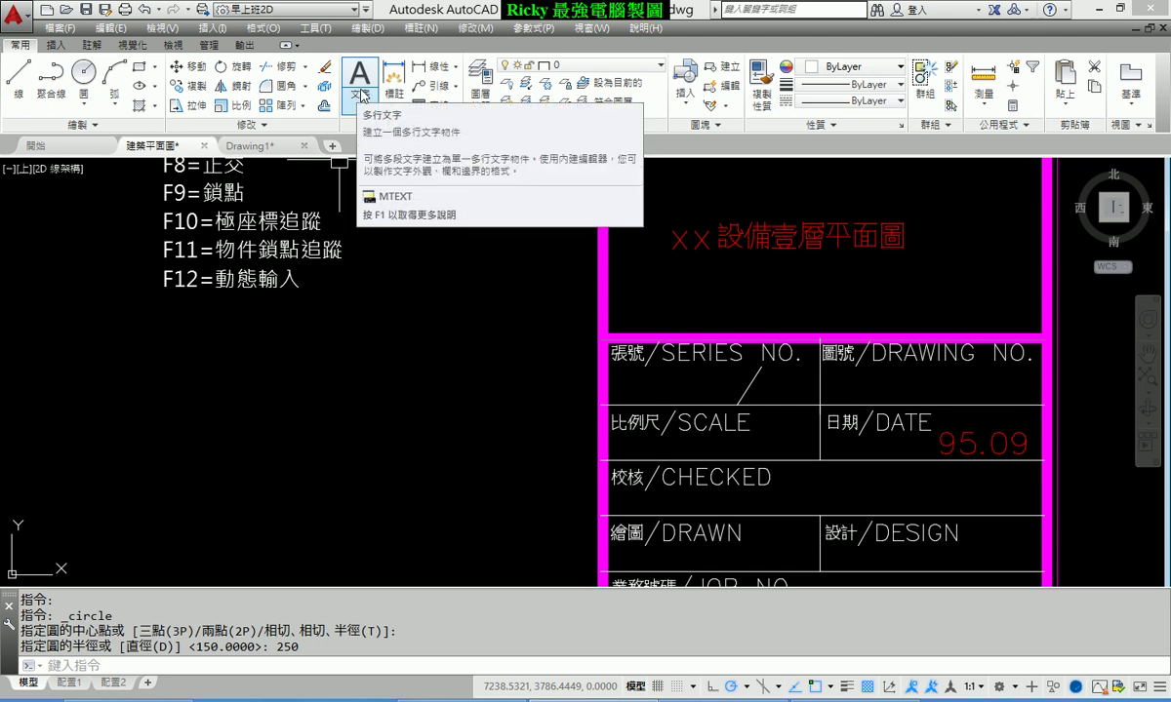
scroll(366, 392, "down", 2)
scroll(366, 392, "down", 3)
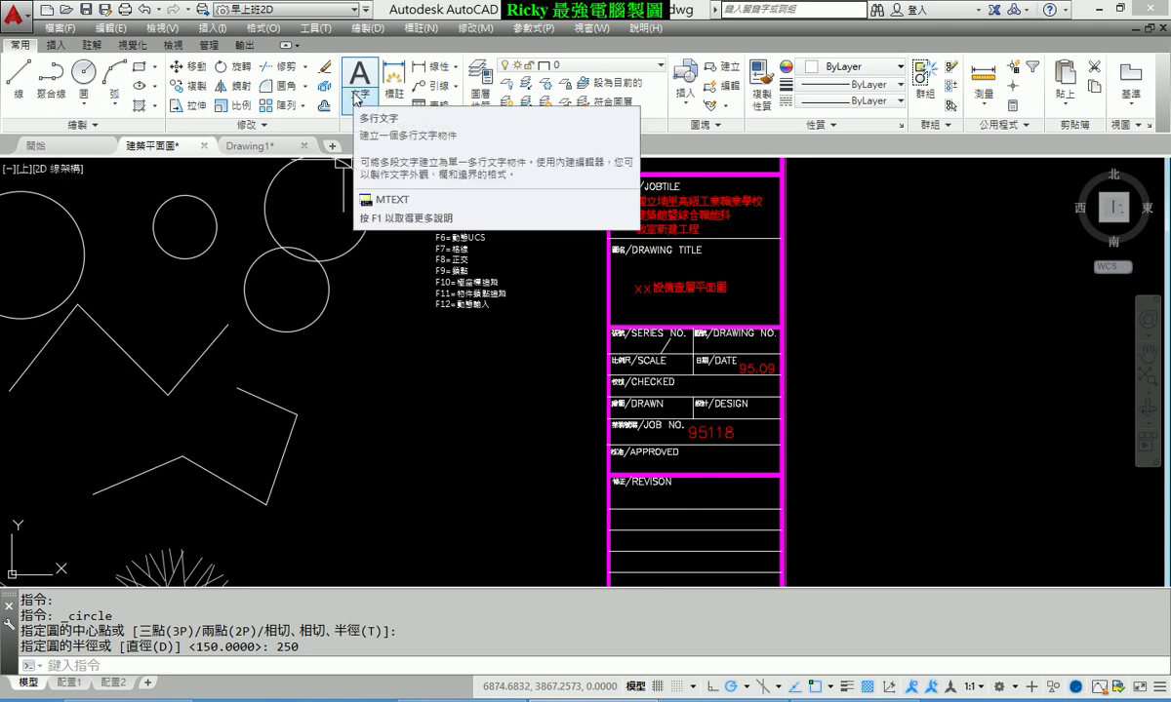
middle_click_drag(331, 309, 396, 511)
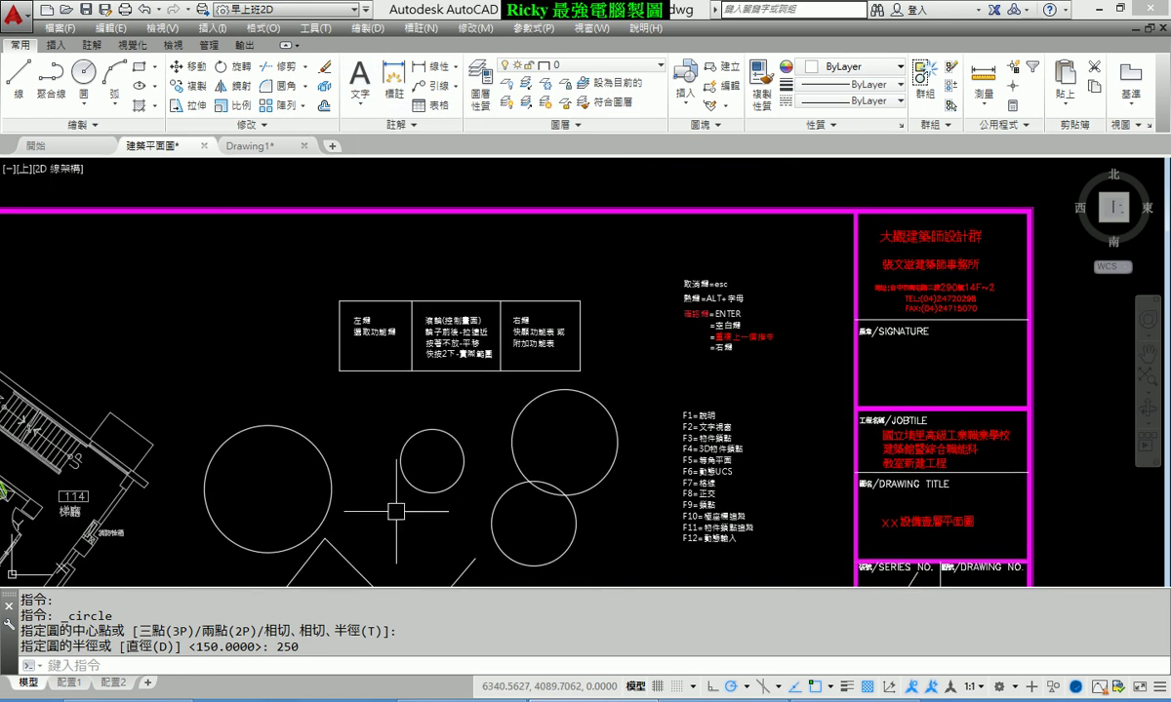
scroll(531, 510, "up", 2)
scroll(432, 568, "up", 1)
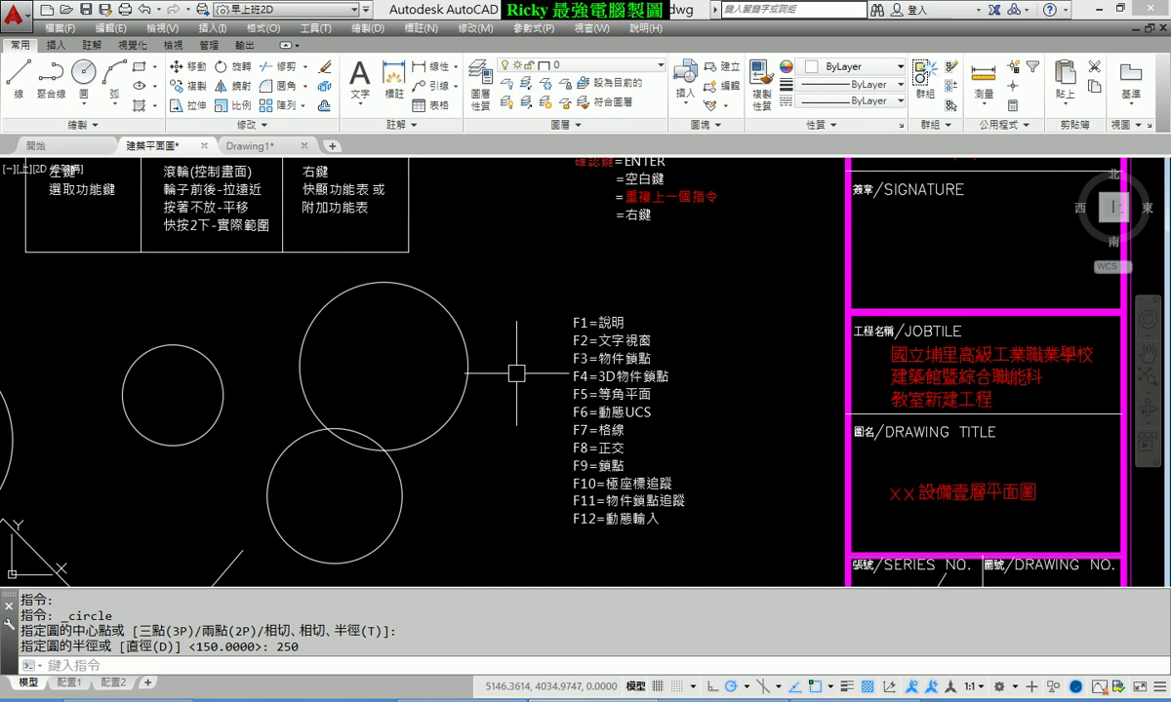
middle_click_drag(655, 315, 628, 422)
scroll(649, 410, "up", 1)
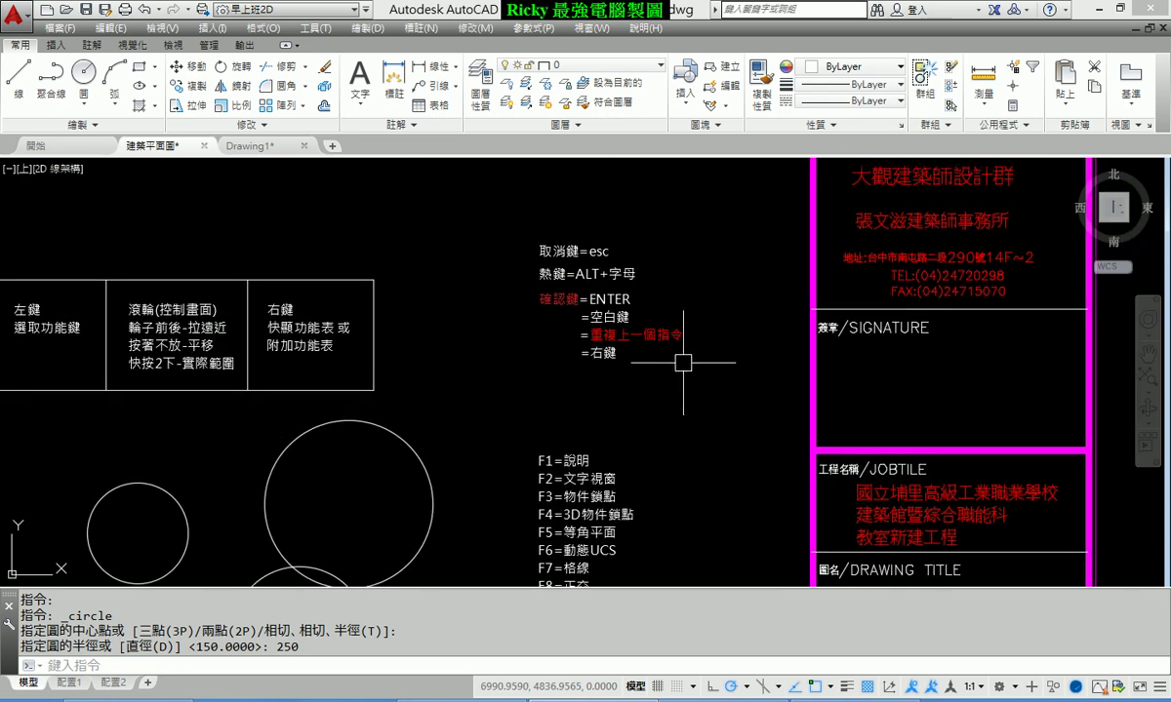
scroll(674, 392, "up", 1)
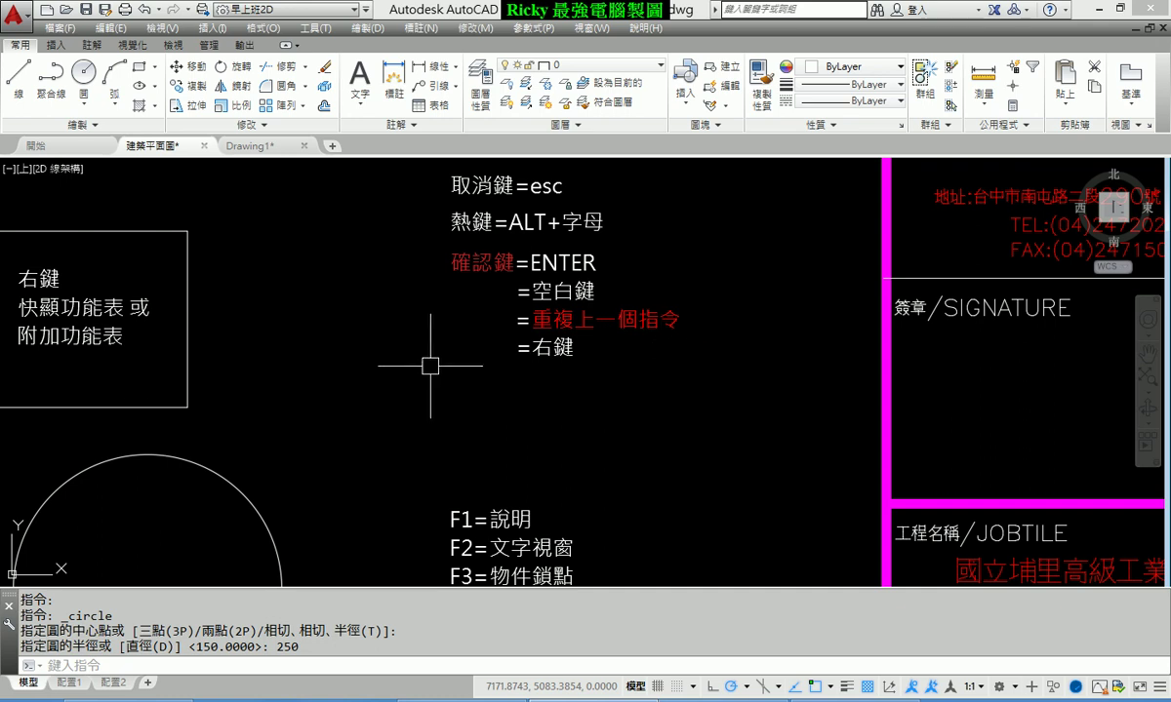
scroll(426, 371, "down", 1)
scroll(449, 352, "down", 1)
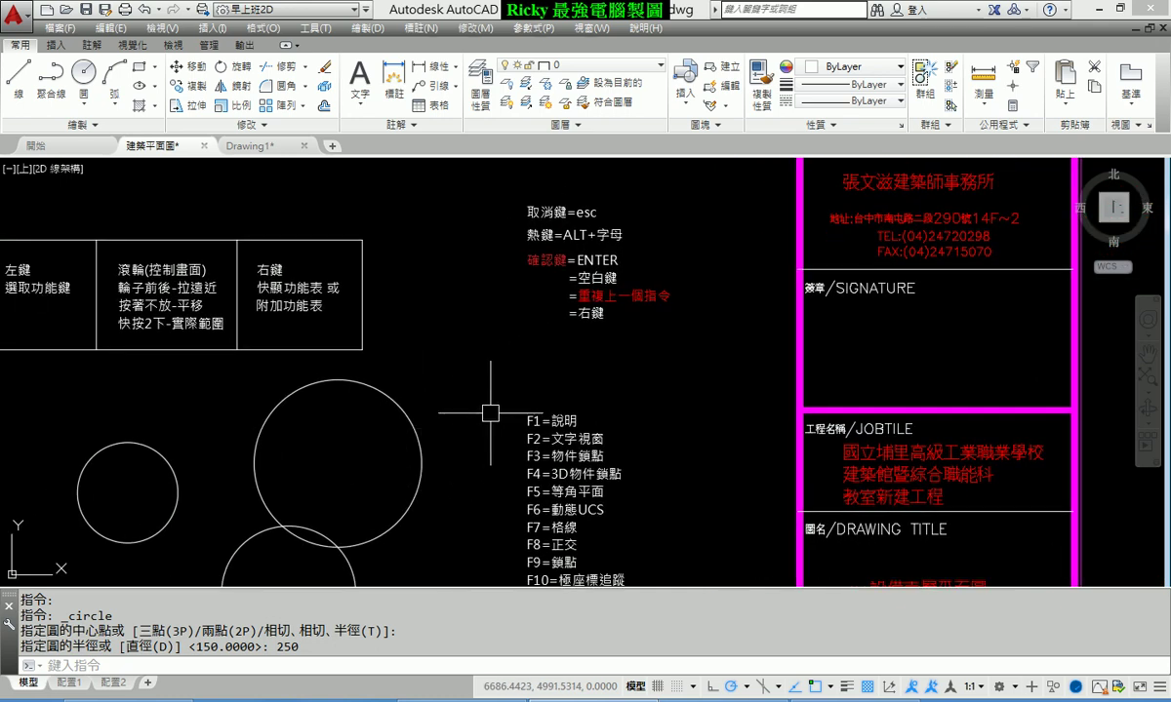
Draw a small radius-100 circle among the practice circles
left_click(84, 76)
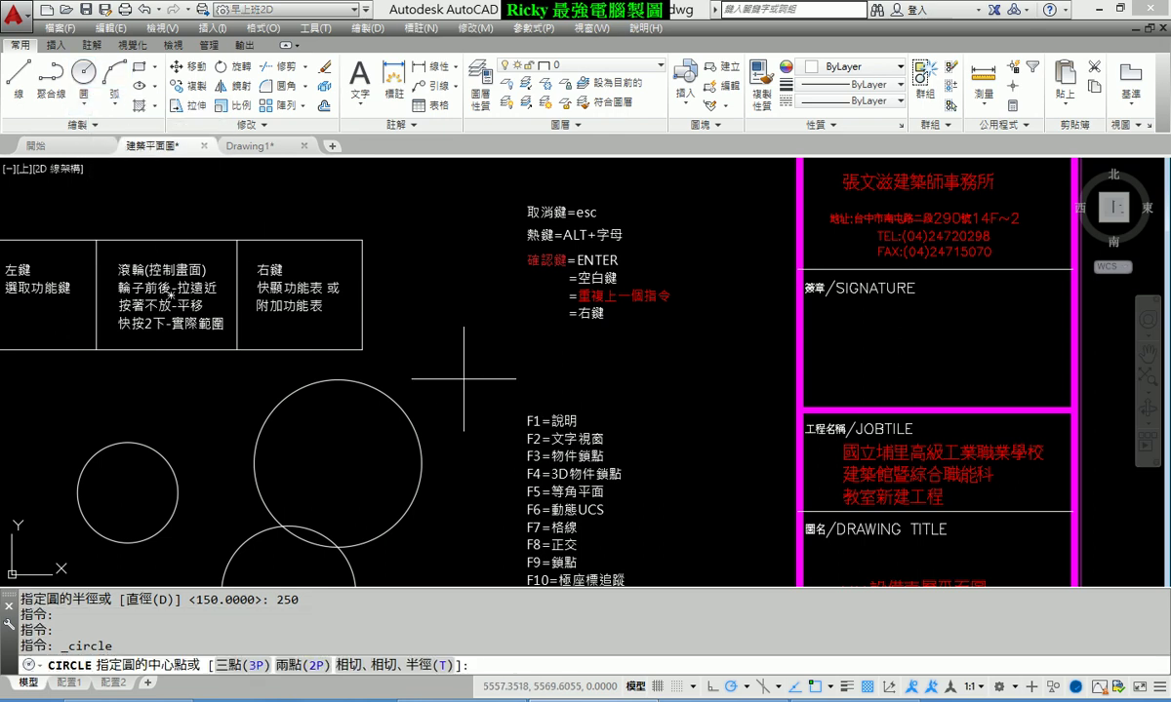
key("Escape")
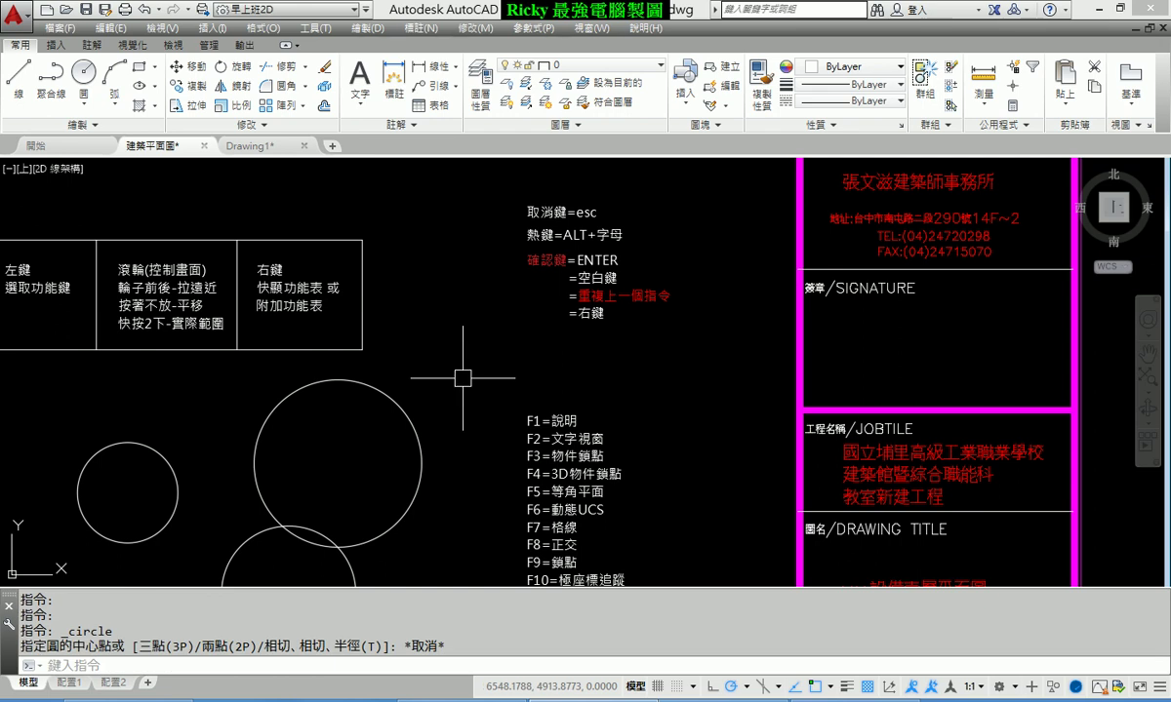
key("space")
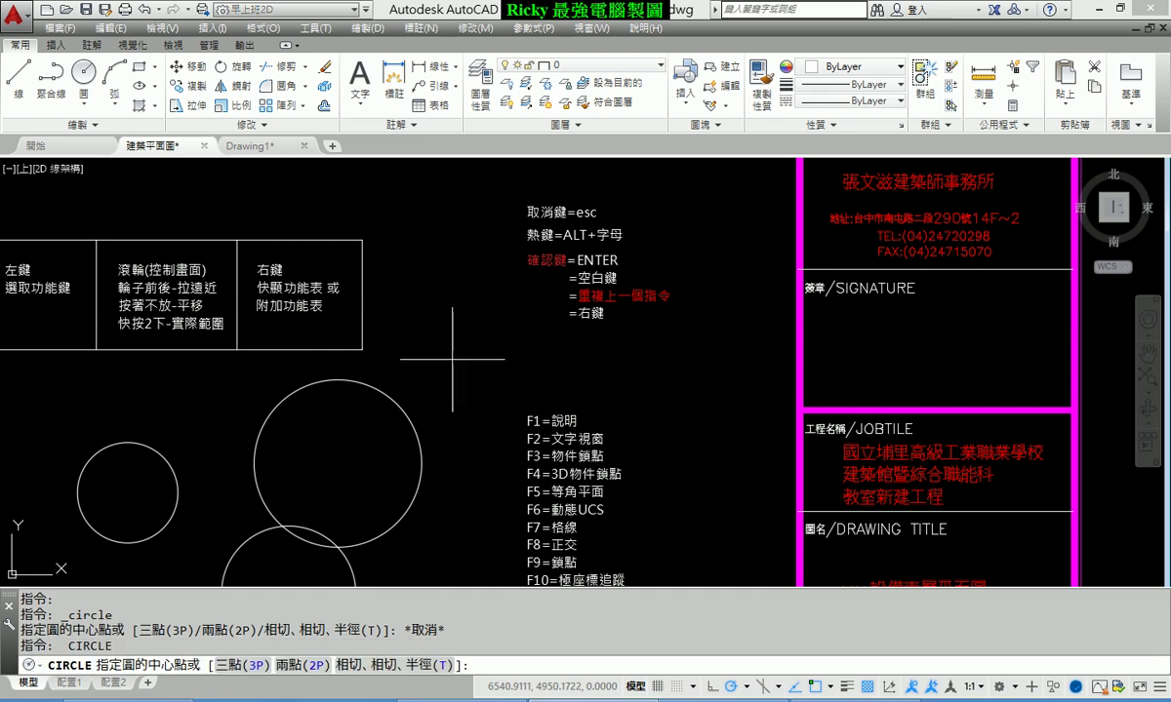
key("Escape")
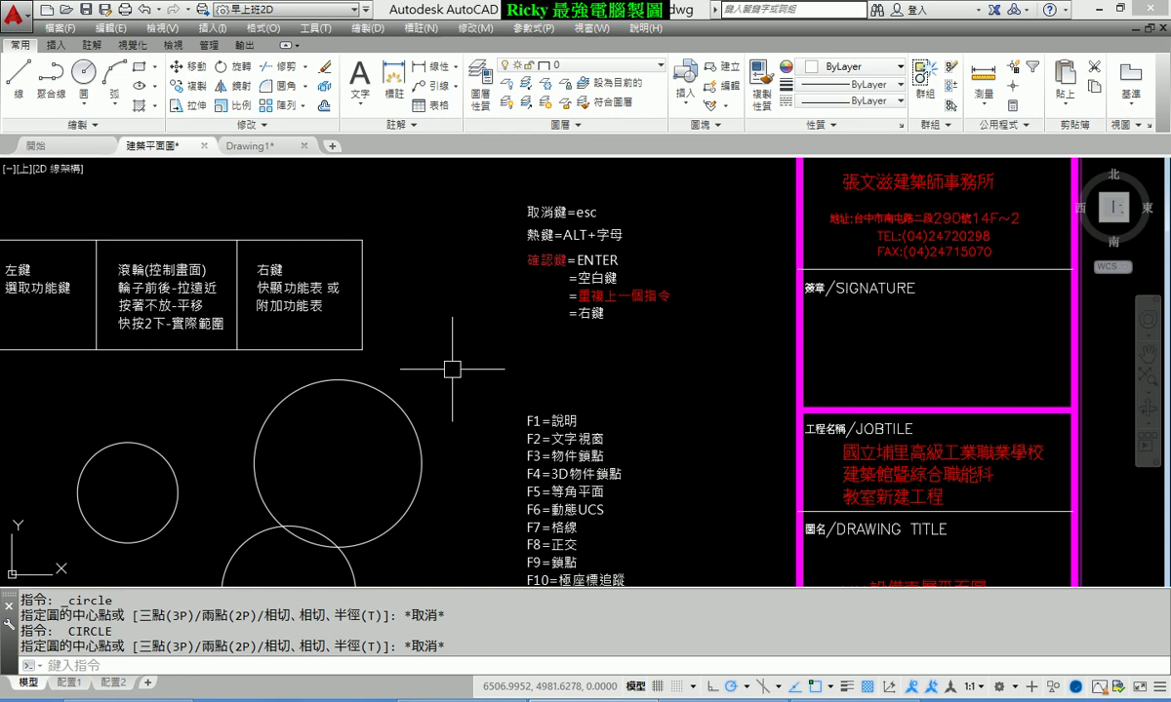
key("space")
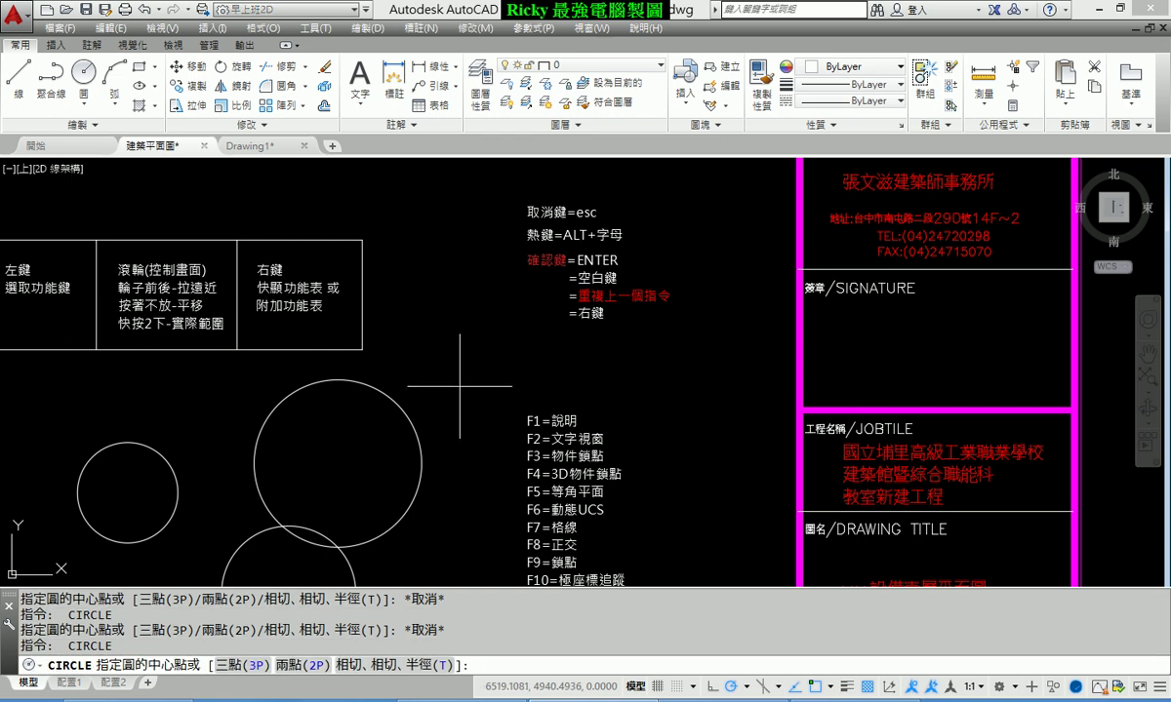
left_click(454, 386)
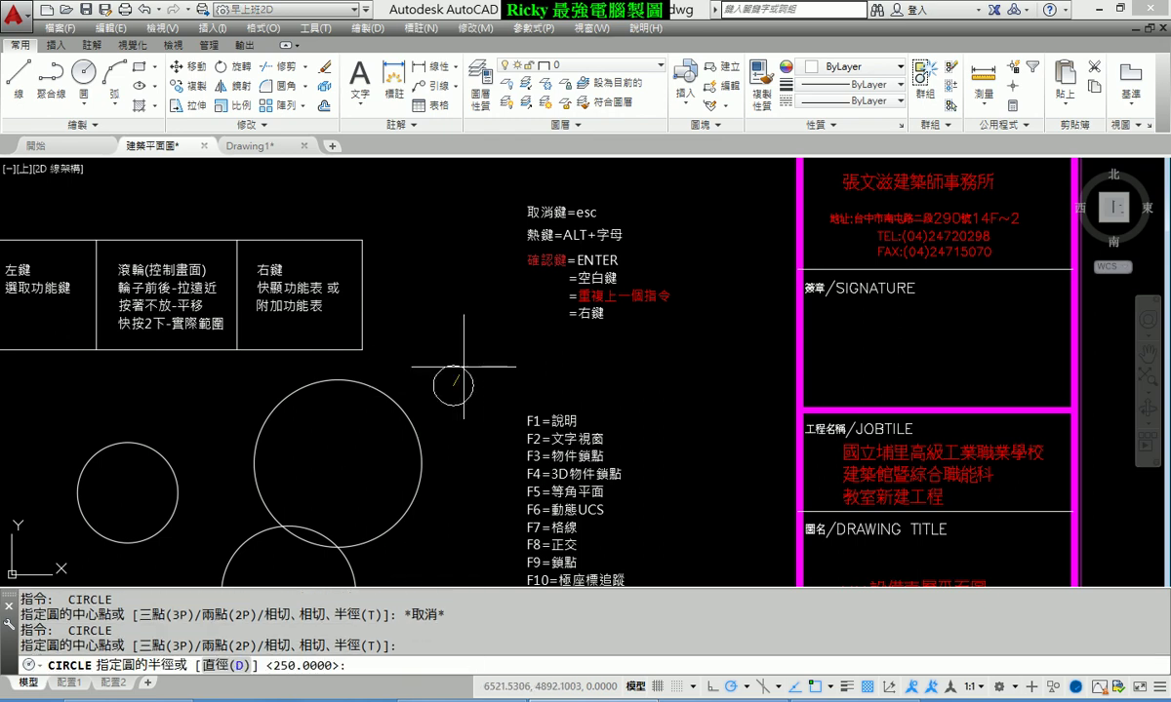
type("100")
key("Return")
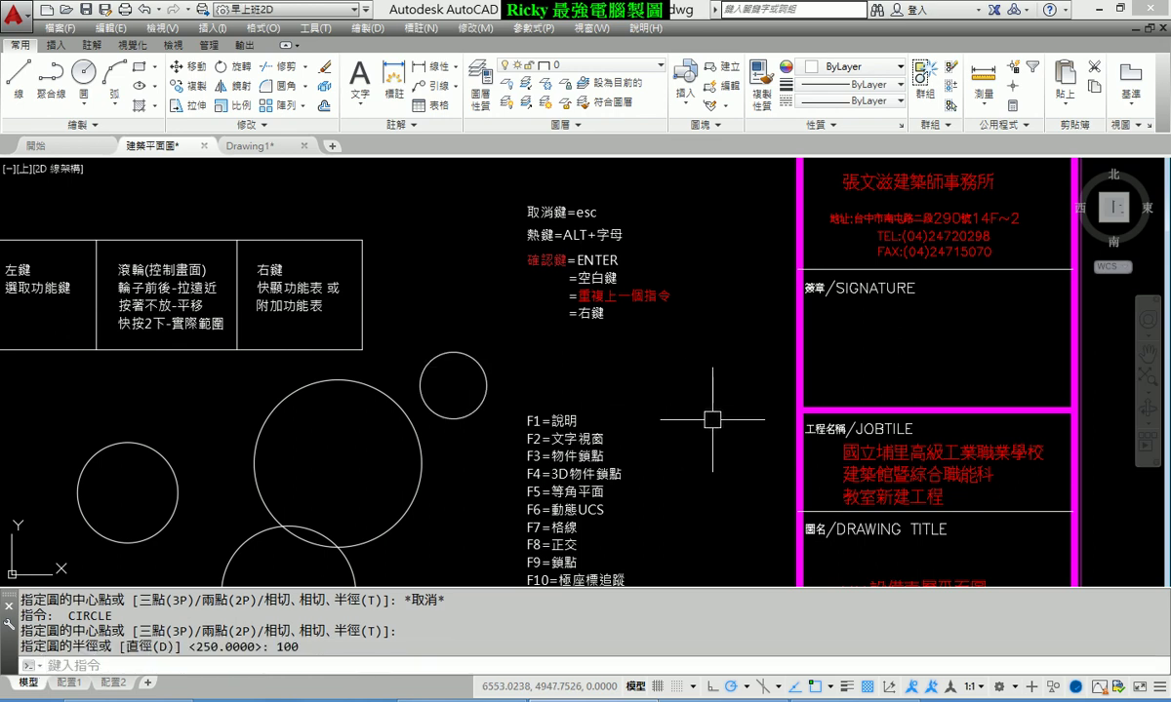
Repeat CIRCLE to add a radius-150 circle near the title block
key("Return")
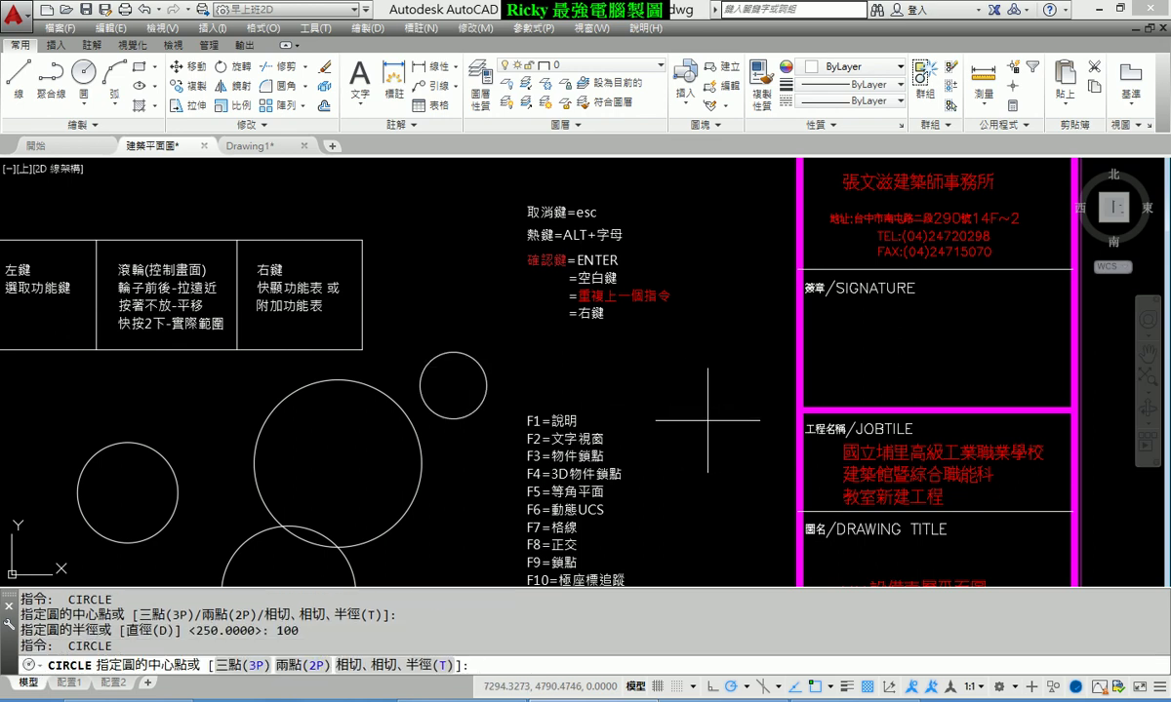
left_click(699, 413)
type("150")
key("Return")
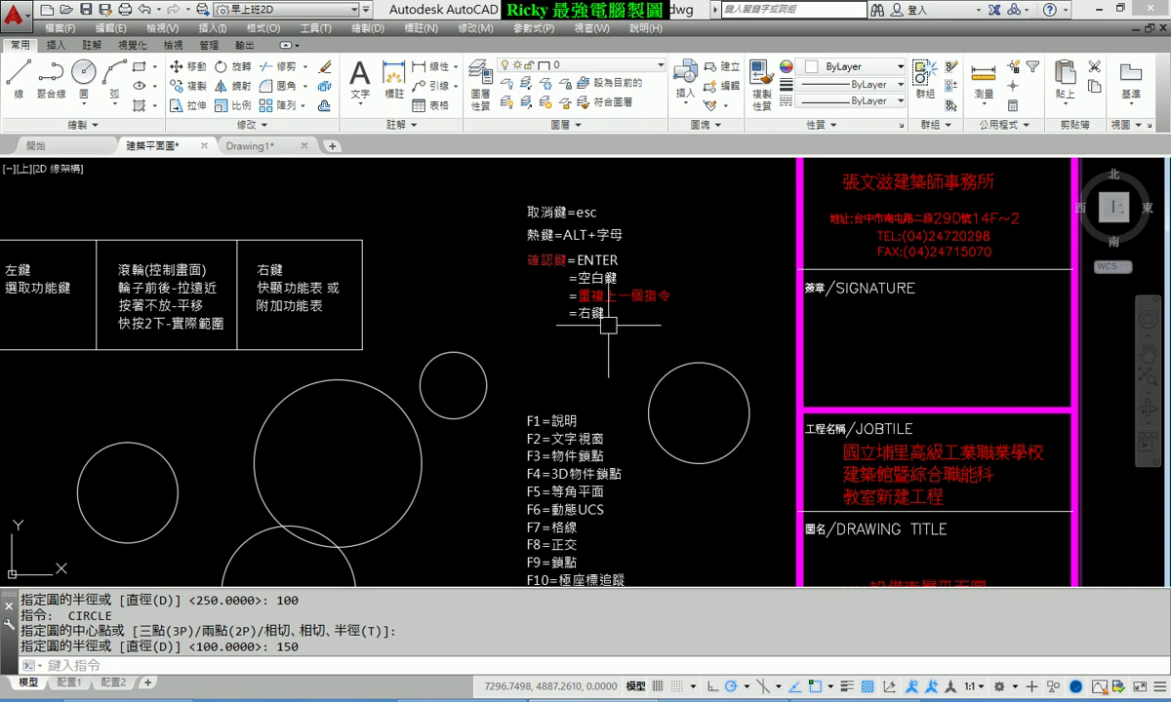
right_click(433, 277)
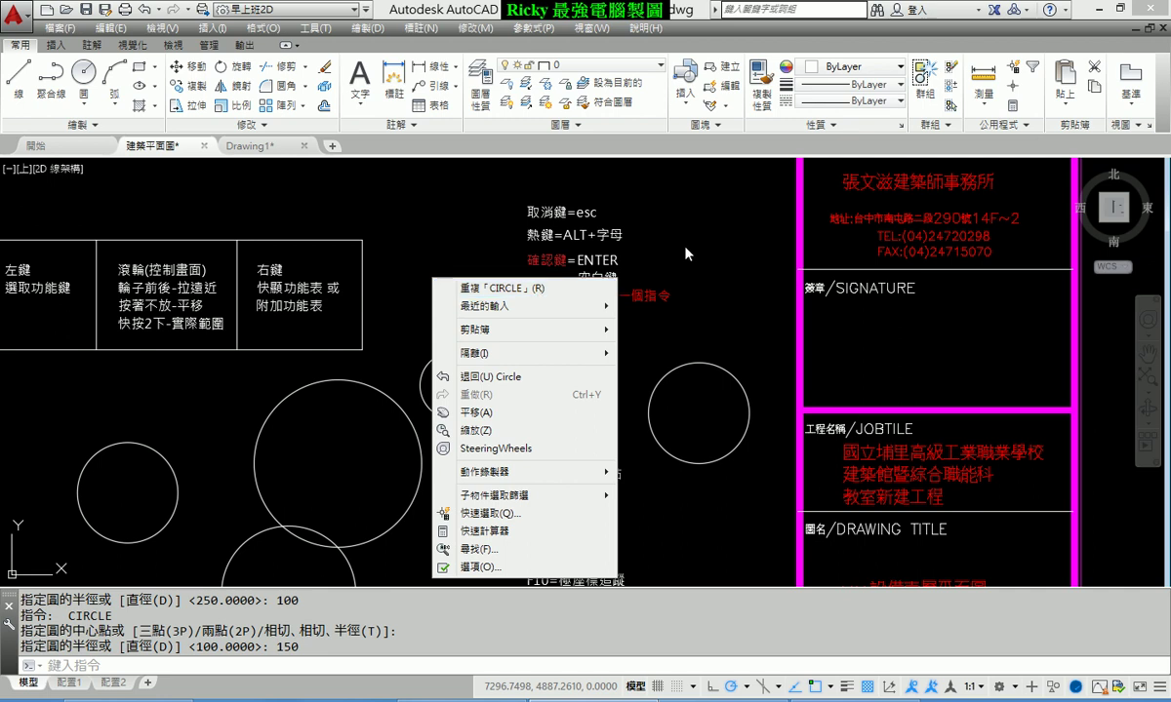
left_click(644, 234)
key("Escape")
middle_click_drag(629, 343, 650, 327)
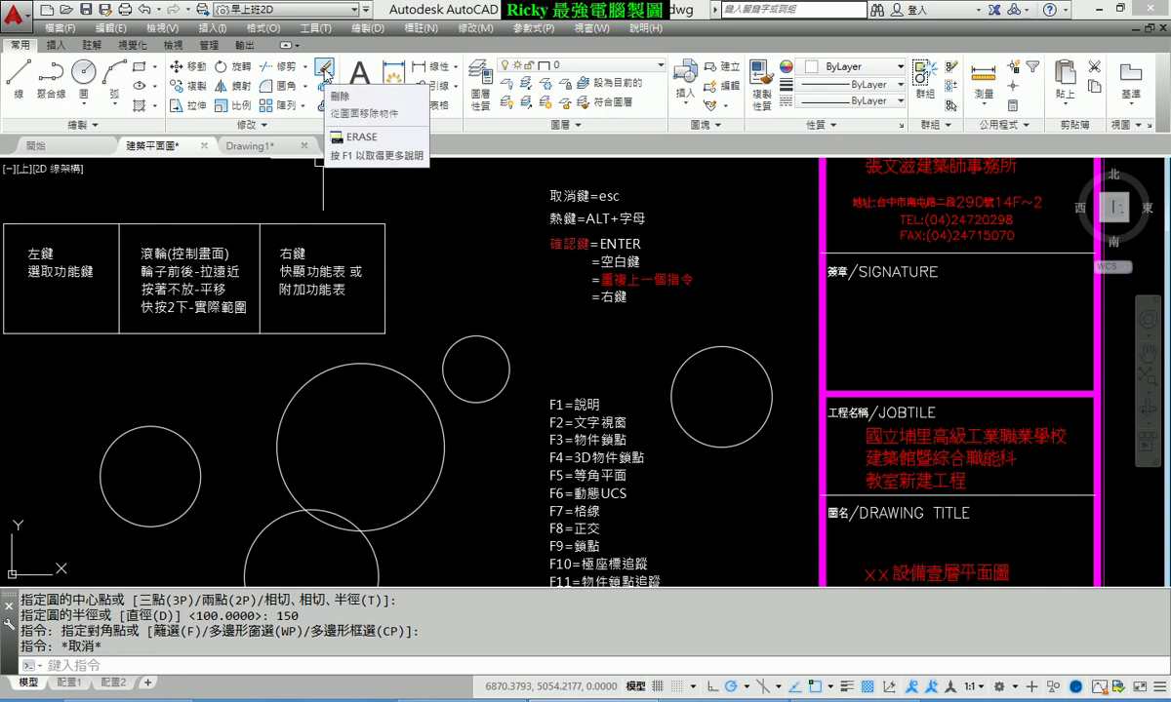
Erase the small upper circle and the circle at the right
left_click(325, 74)
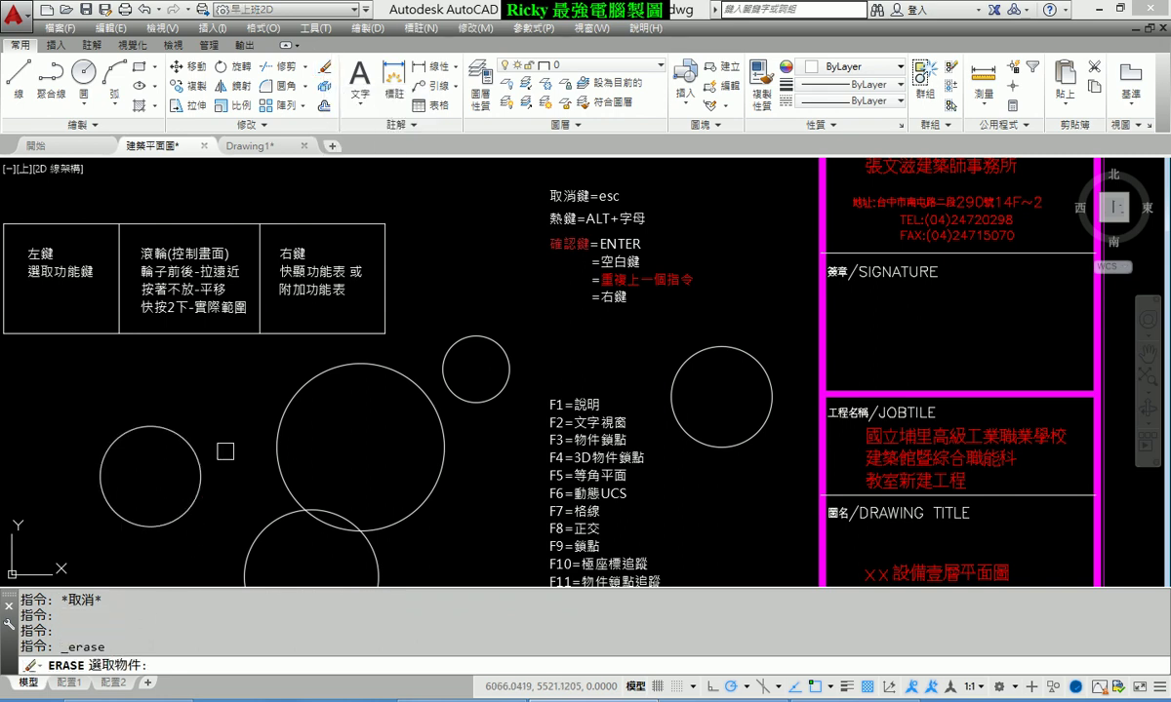
middle_click_drag(216, 465, 244, 401)
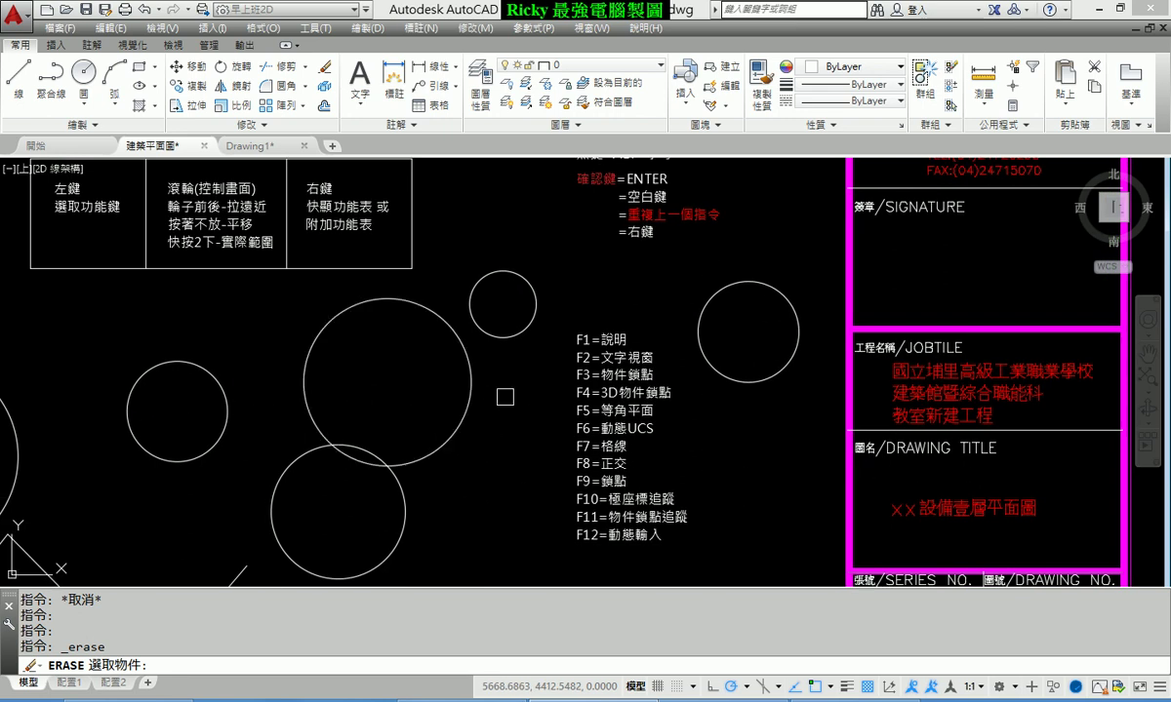
left_click(507, 339)
left_click(757, 384)
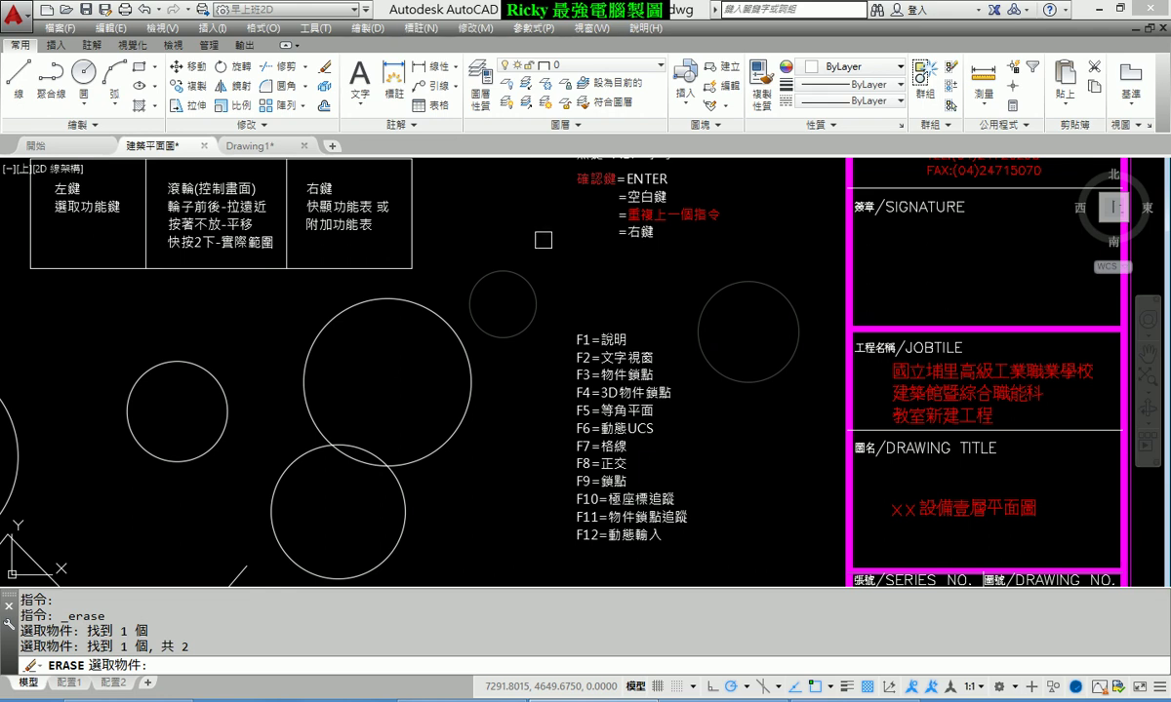
key("Return")
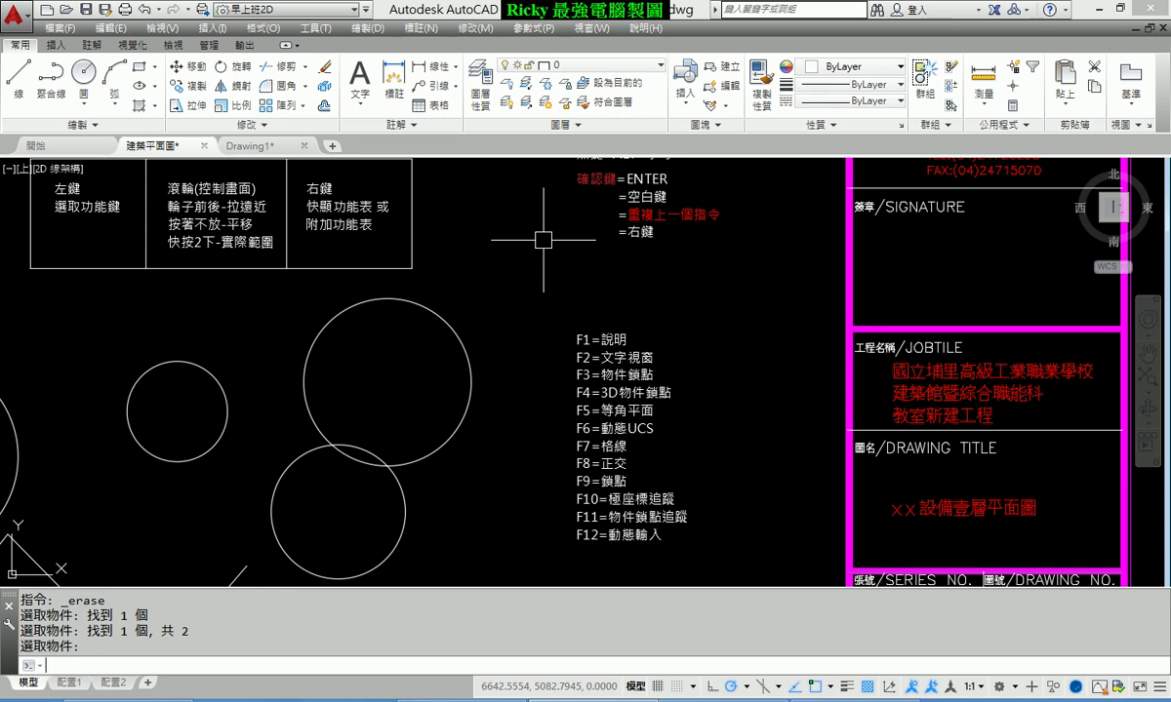
Repeat ERASE to delete the large upper circle and the small left circle
key("Return")
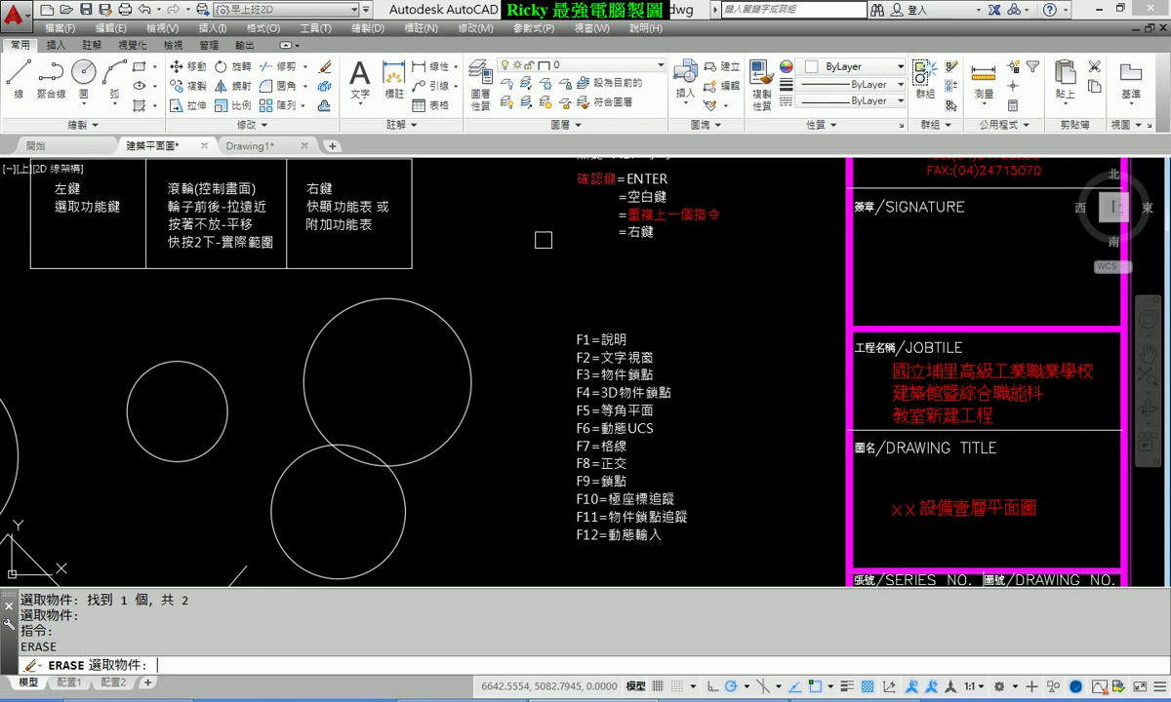
left_click(447, 322)
left_click(196, 355)
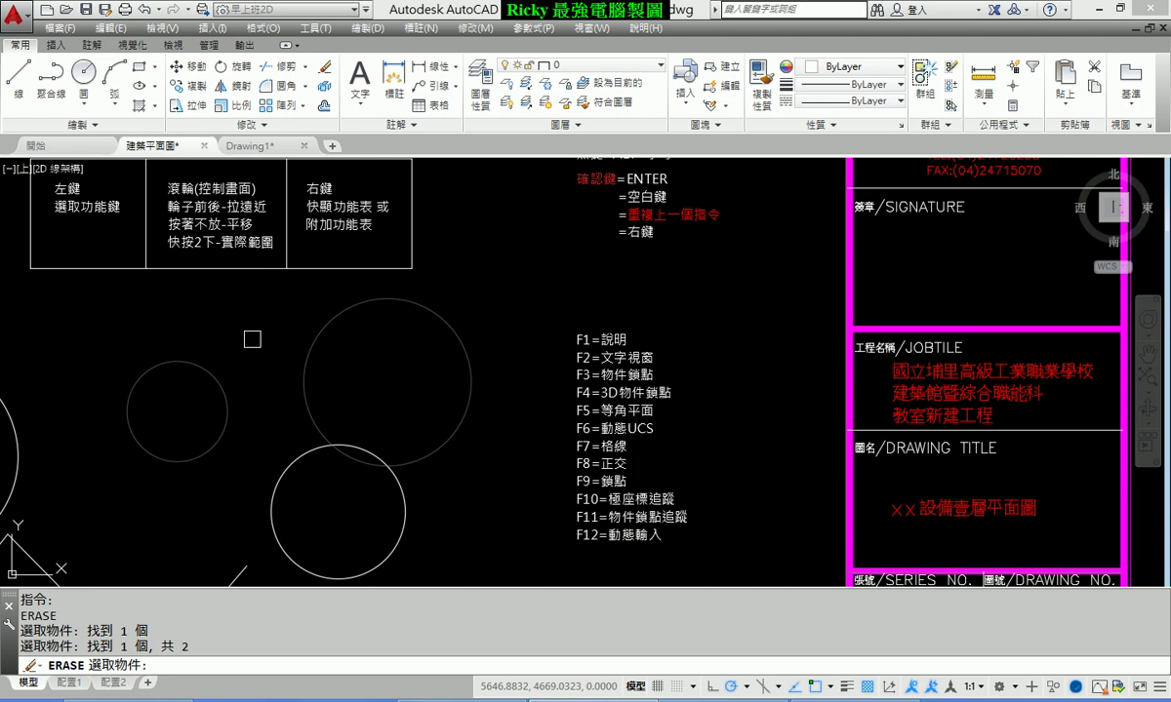
key("Return")
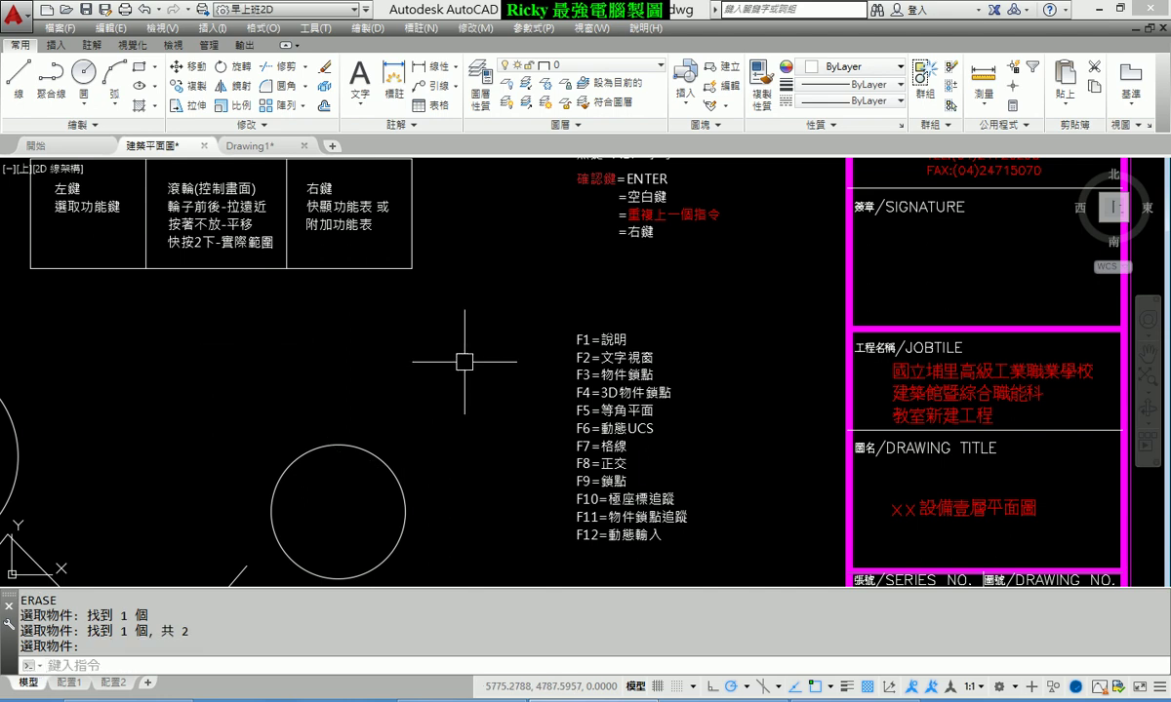
Erase the last two circles, the smaller one and the large left one
key("Return")
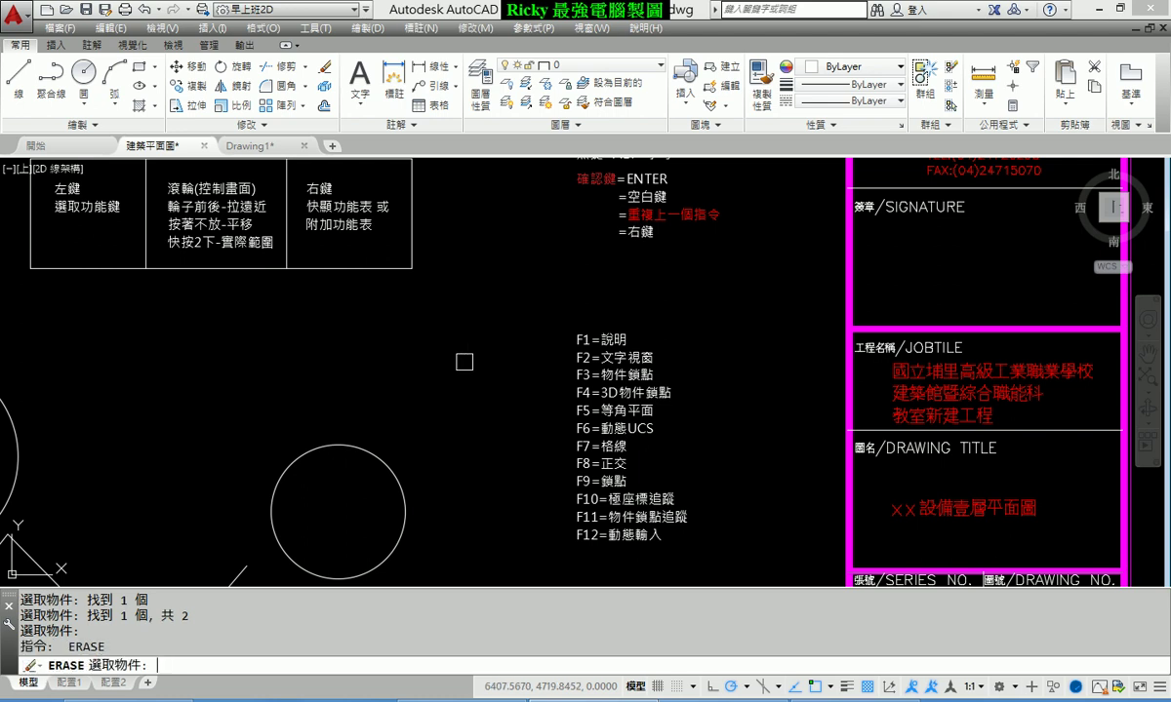
middle_click_drag(418, 357, 592, 320)
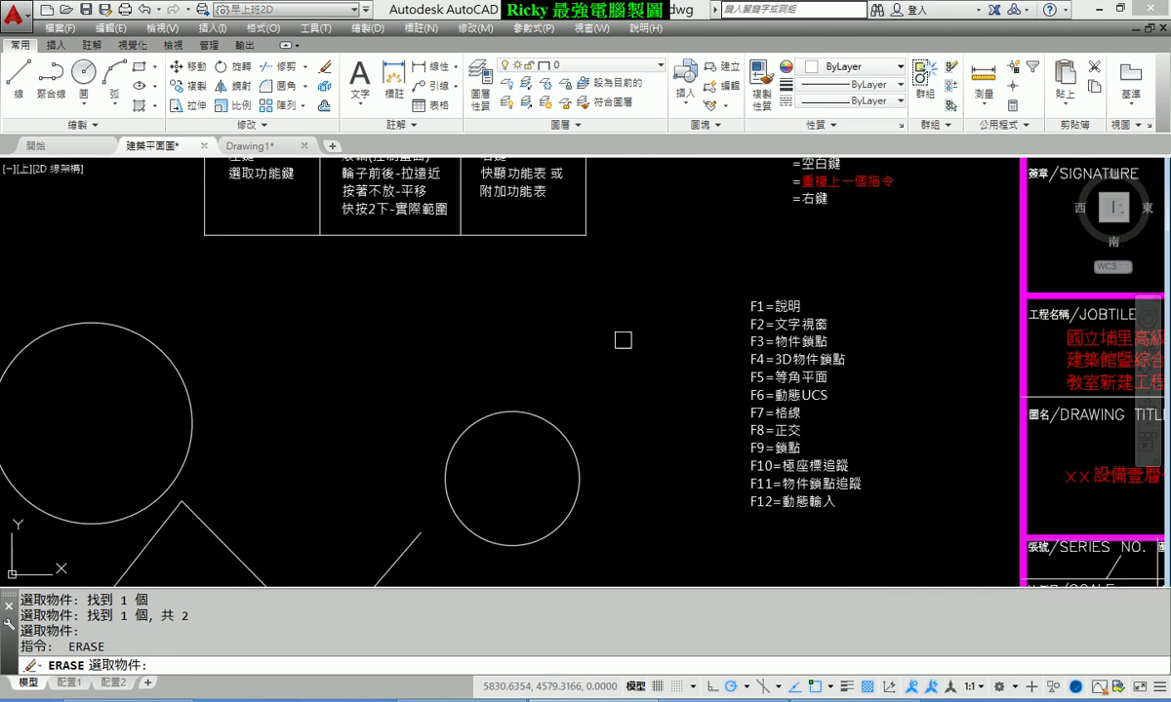
left_click(523, 413)
left_click(158, 335)
middle_click_drag(598, 341, 586, 358)
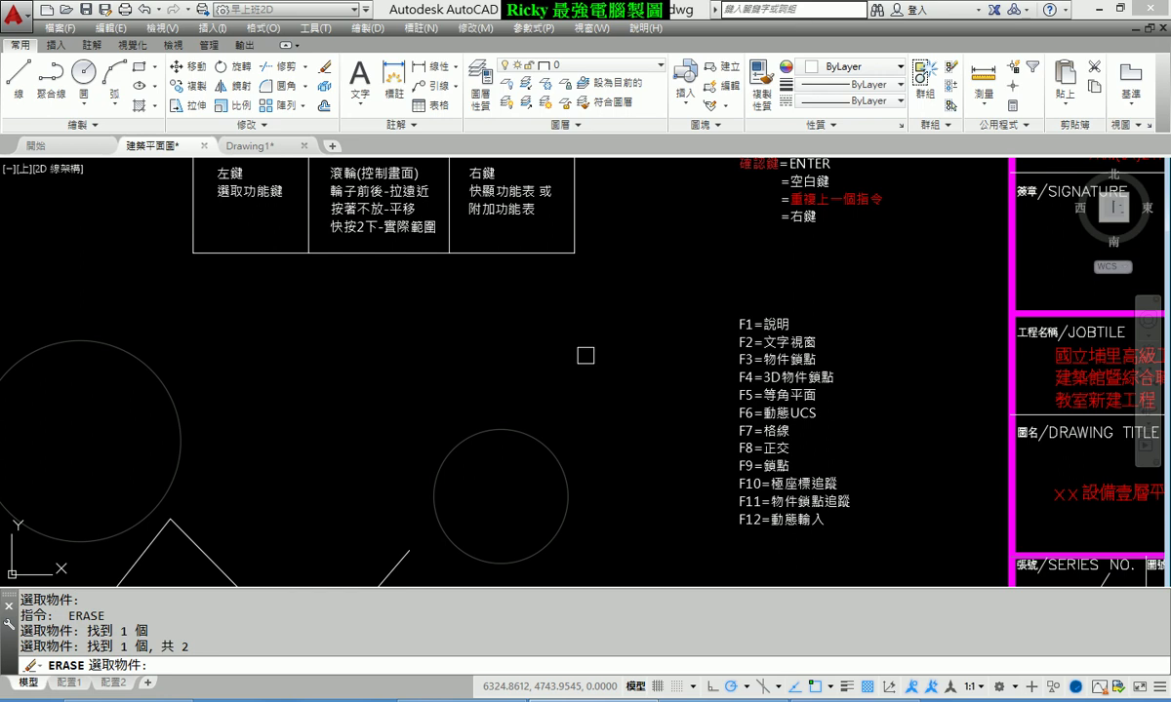
key("Return")
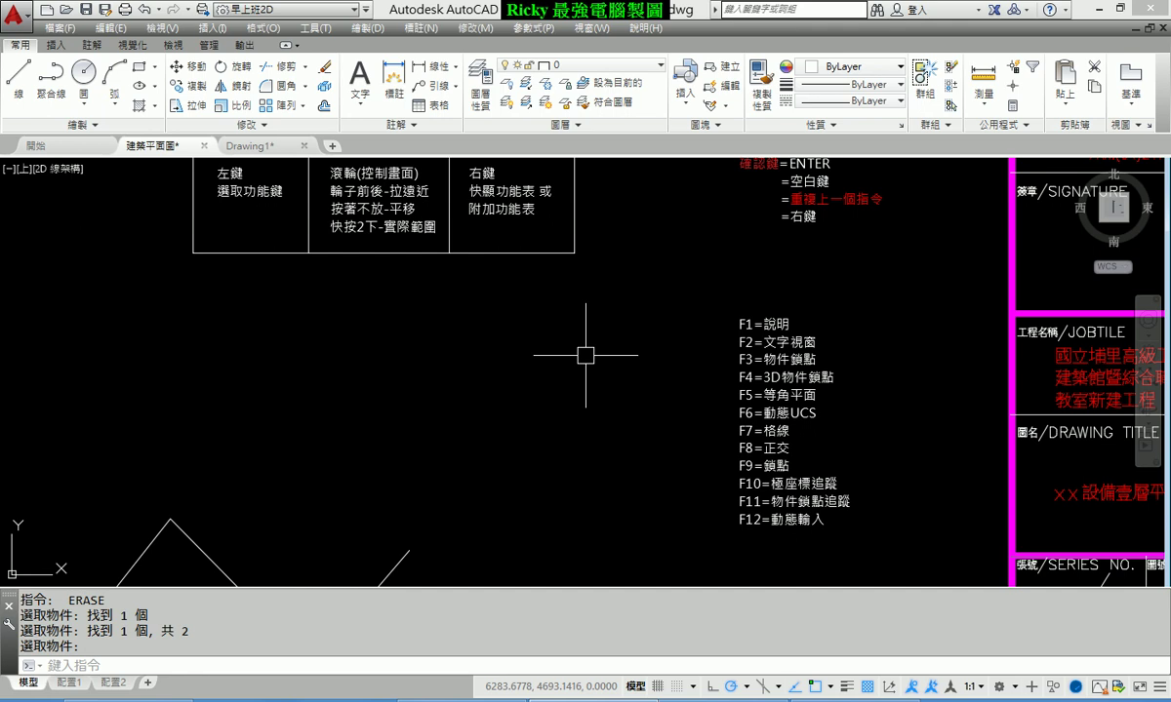
scroll(729, 257, "up", 1)
scroll(702, 314, "up", 1)
scroll(751, 307, "up", 1)
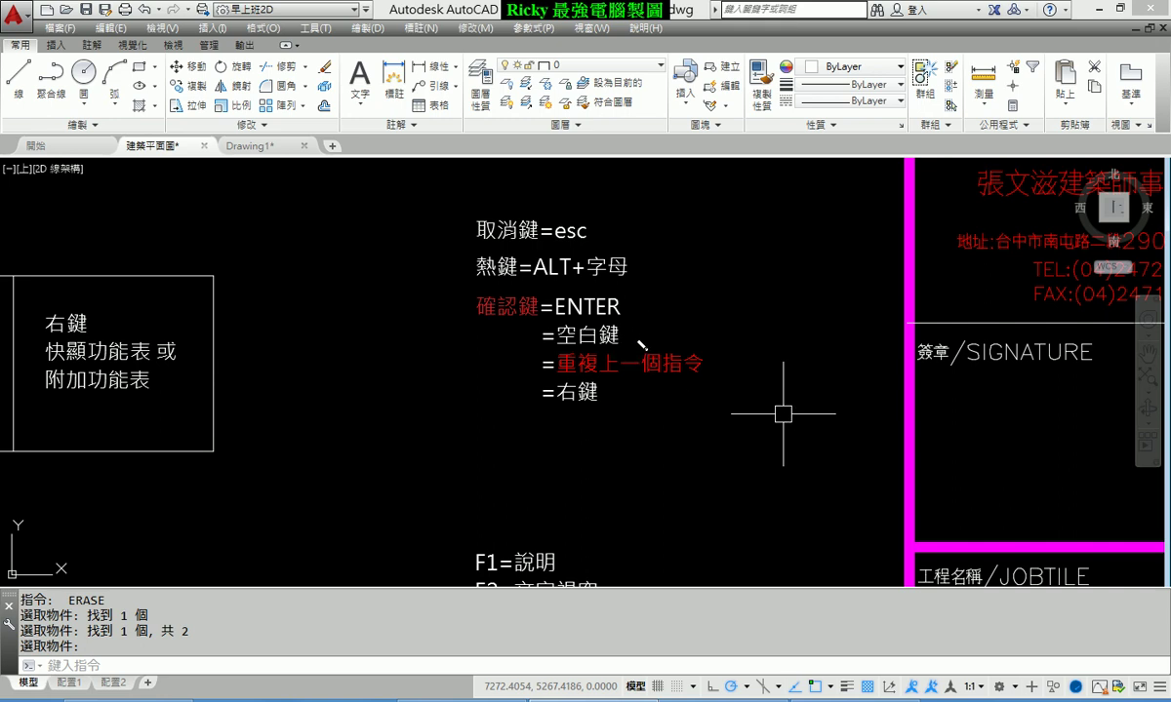
Cancel the pending command and restart ERASE with the E alias
left_click_drag(621, 304, 651, 286)
left_click_drag(624, 331, 642, 324)
left_click_drag(599, 392, 613, 385)
left_click_drag(704, 365, 730, 364)
key("Escape")
key("Escape")
key("Escape")
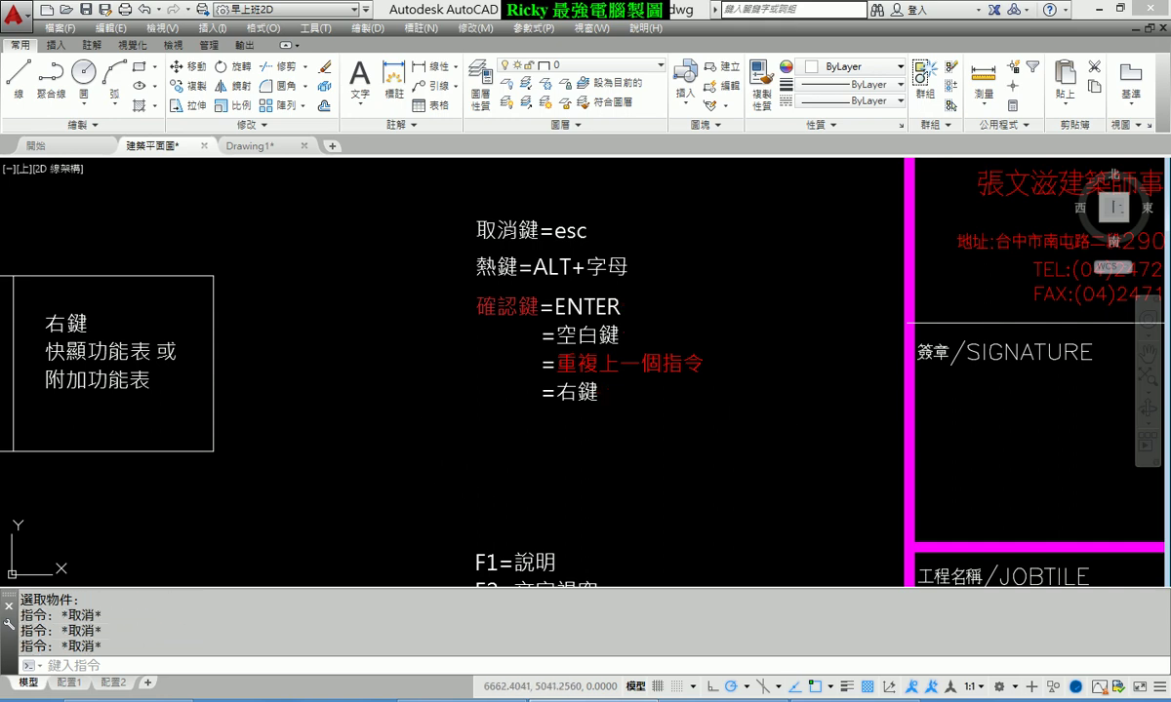
key("Escape")
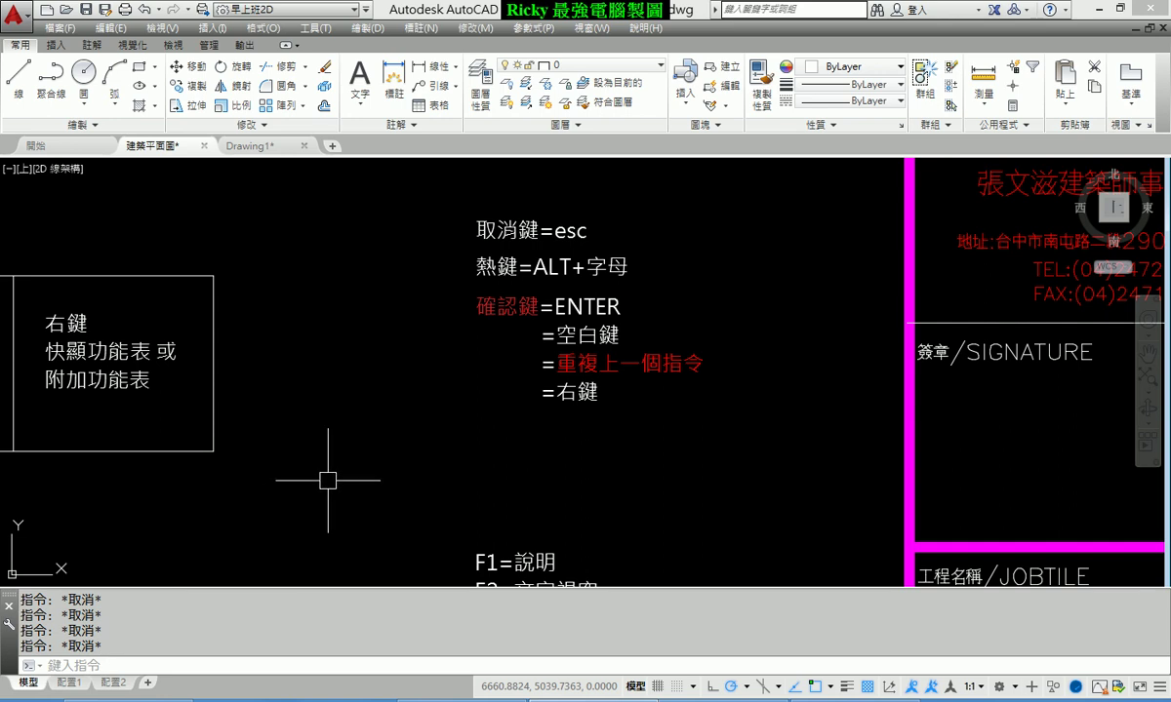
type("e")
key("Return")
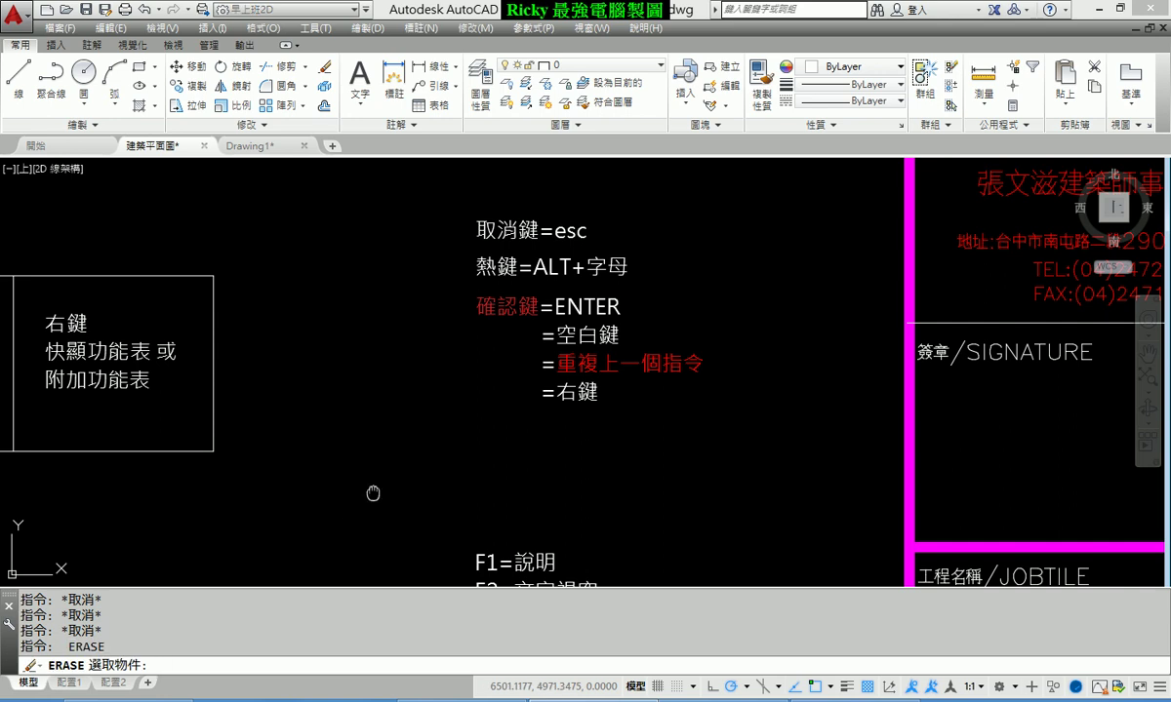
Select the three zigzag lines beside the title block and delete them
middle_click_drag(352, 463, 485, 369)
scroll(486, 369, "down", 2)
scroll(493, 366, "down", 2)
scroll(476, 327, "down", 1)
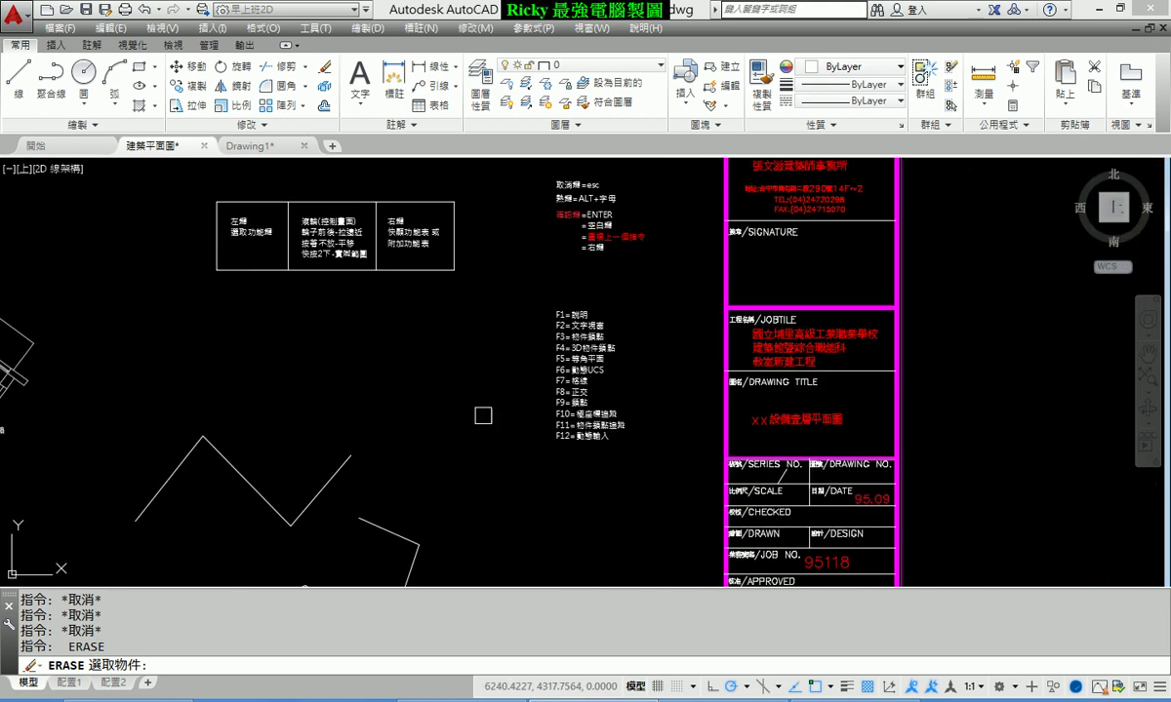
left_click(332, 475)
left_click(244, 477)
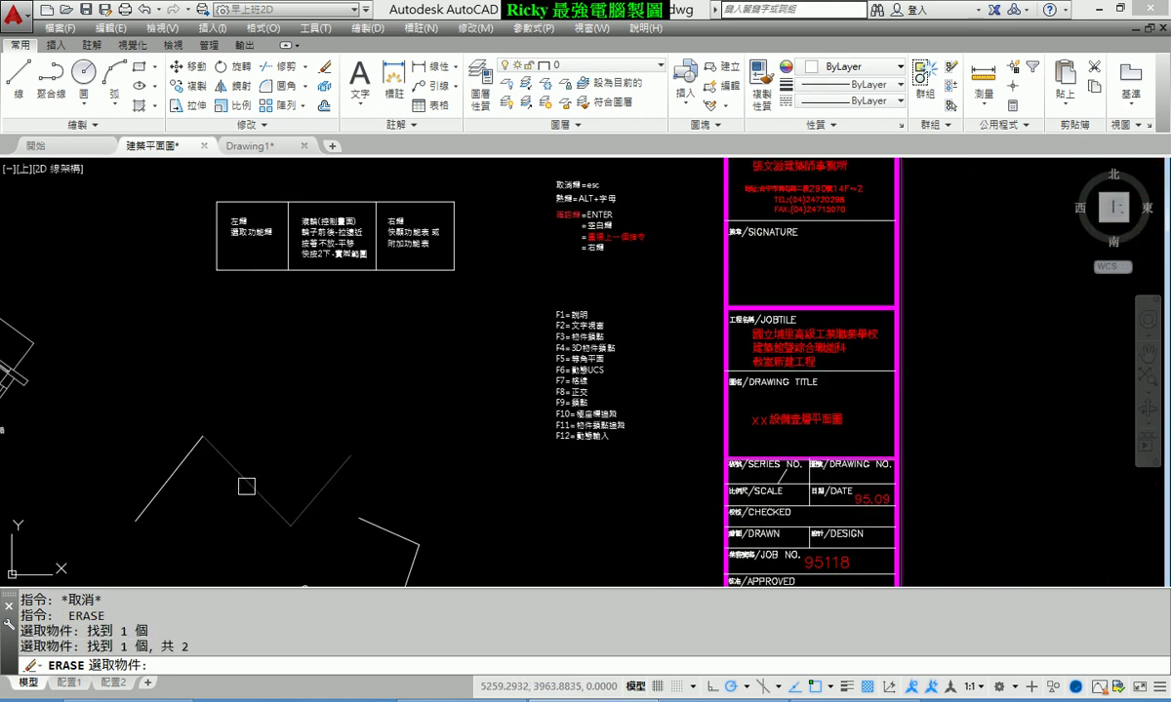
left_click(171, 476)
scroll(515, 361, "up", 5)
scroll(502, 391, "down", 1)
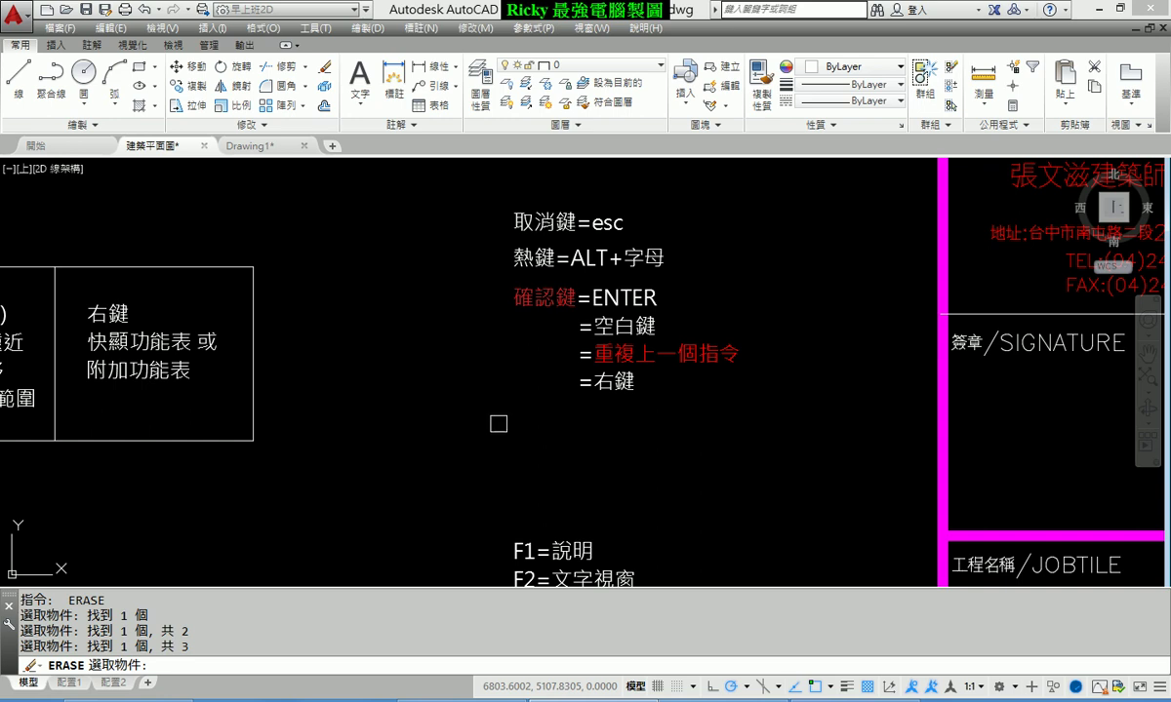
key("Return")
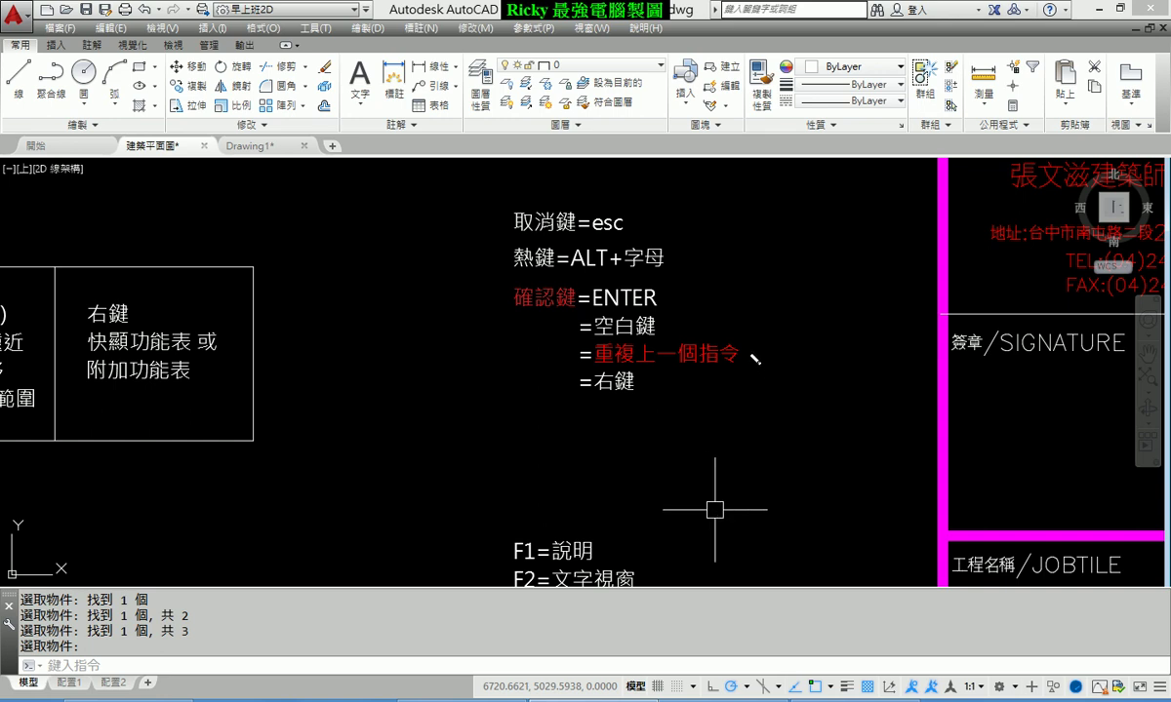
left_click_drag(746, 344, 758, 346)
left_click_drag(497, 289, 510, 285)
key("Escape")
scroll(524, 471, "down", 2)
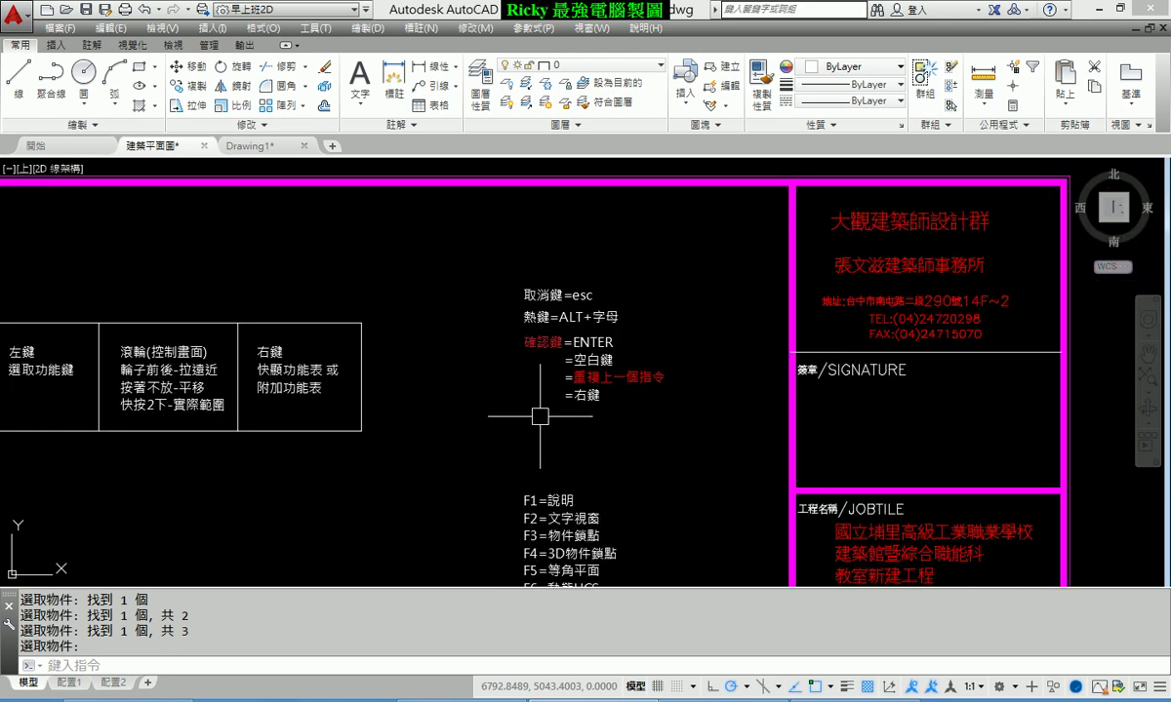
scroll(536, 405, "down", 1)
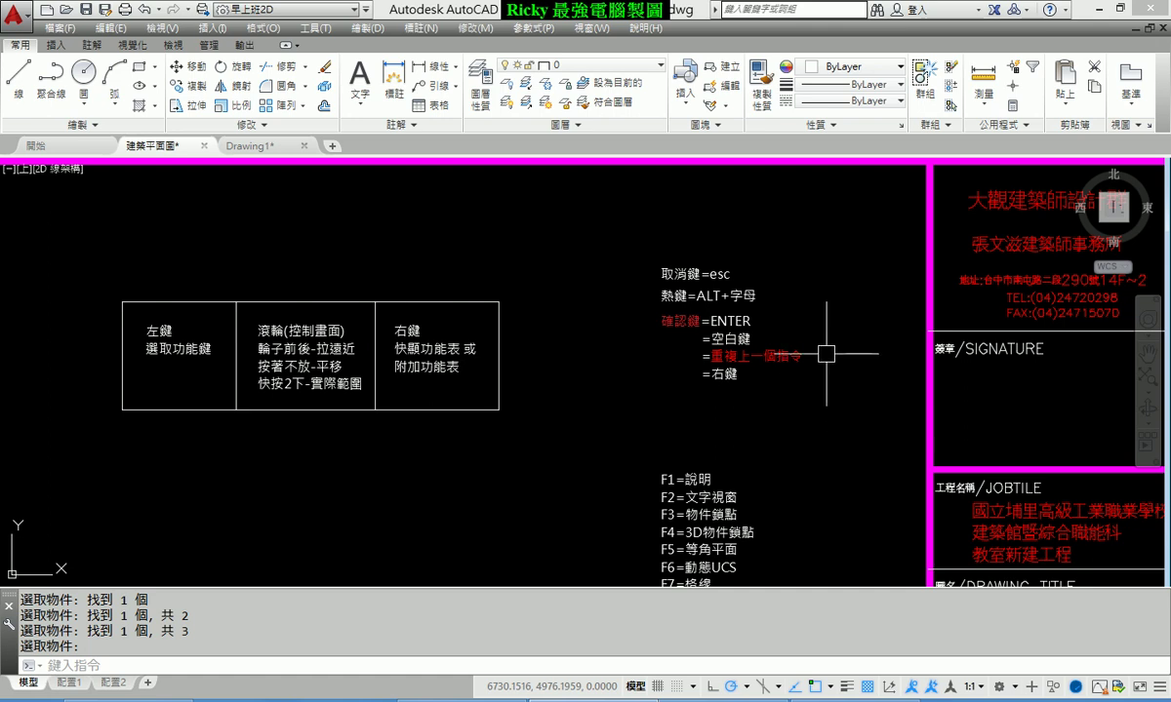
scroll(825, 352, "up", 2)
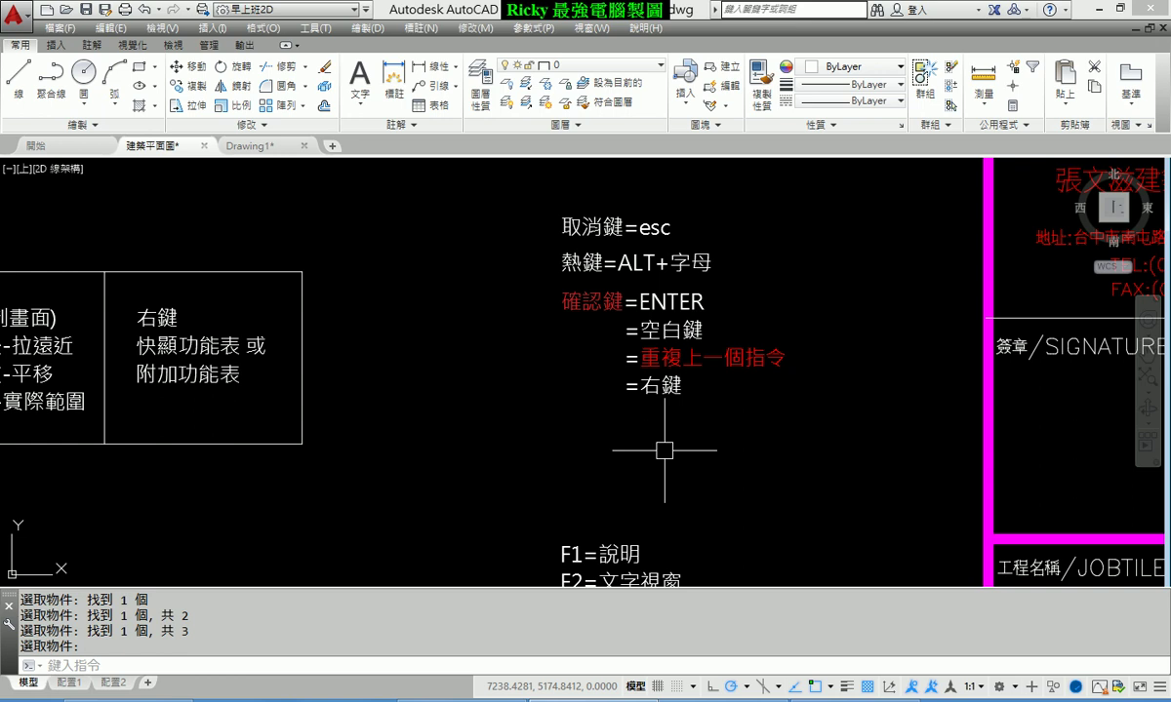
scroll(525, 392, "down", 2)
scroll(525, 431, "down", 2)
mouse_move(654, 327)
middle_mouse_down()
mouse_move(581, 388)
mouse_move(505, 422)
middle_mouse_up()
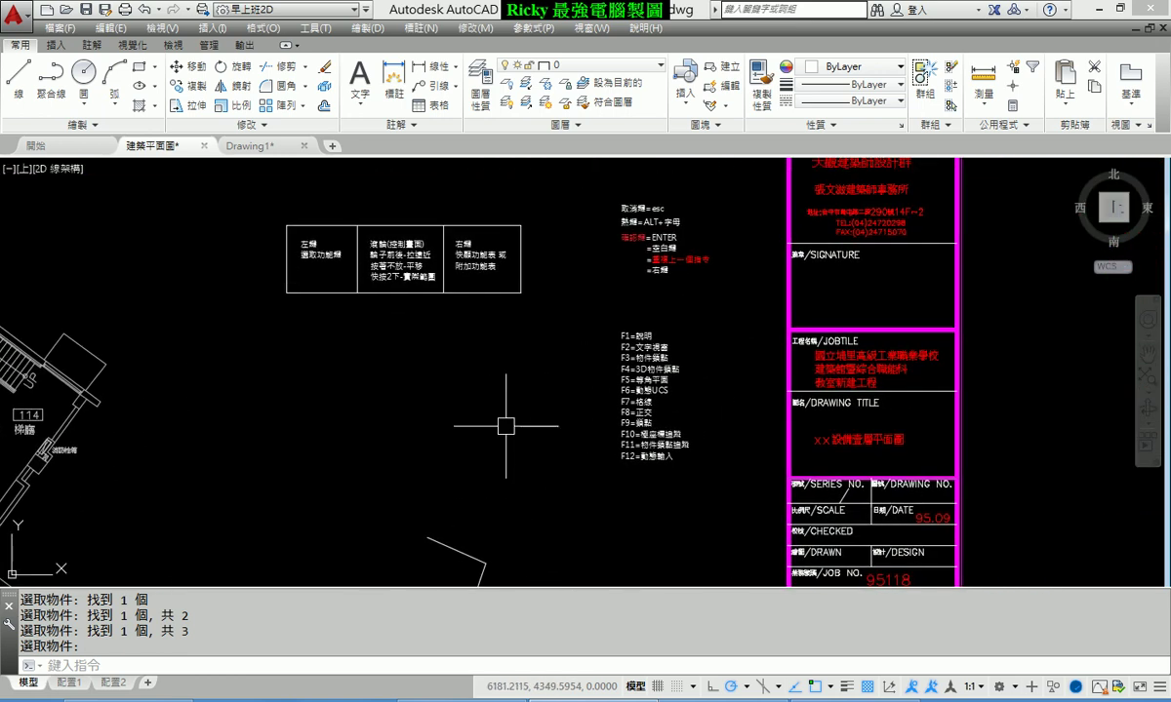